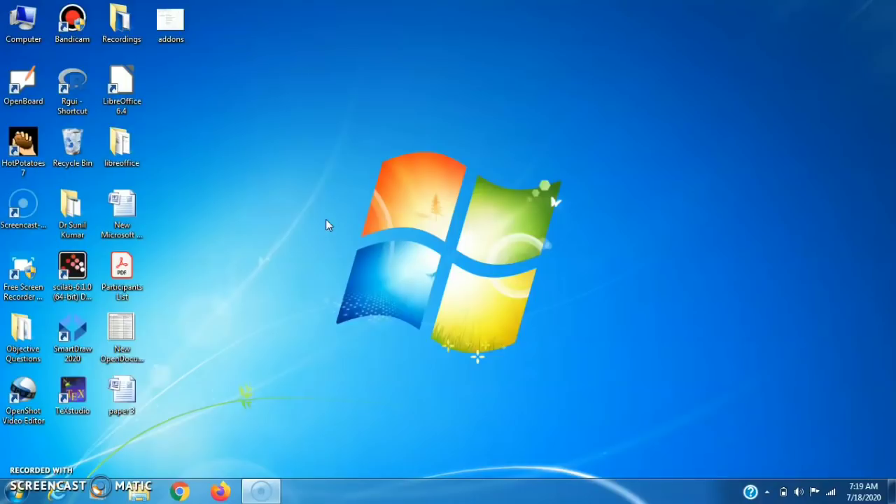
# Launch Chrome from the Windows taskbar, opening the Google home page
pyautogui.click(180, 488)
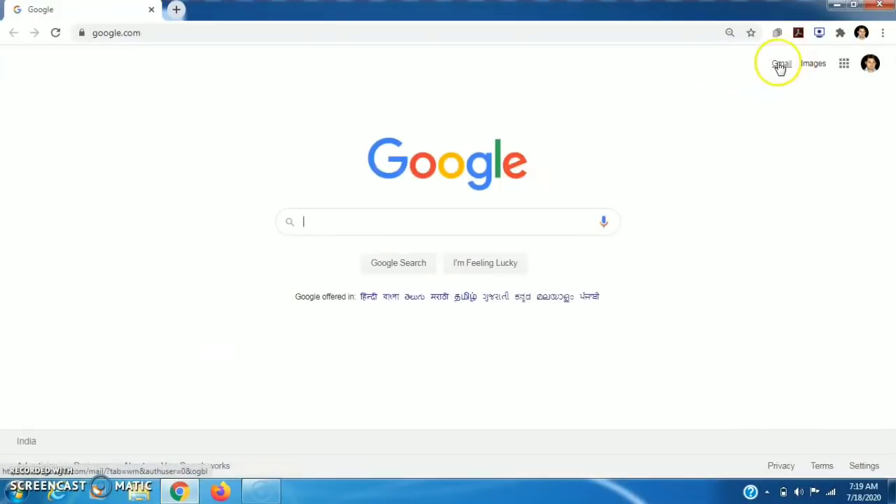
# Go to the Gmail inbox, then open Google Drive from the Google apps grid
pyautogui.click(780, 66)
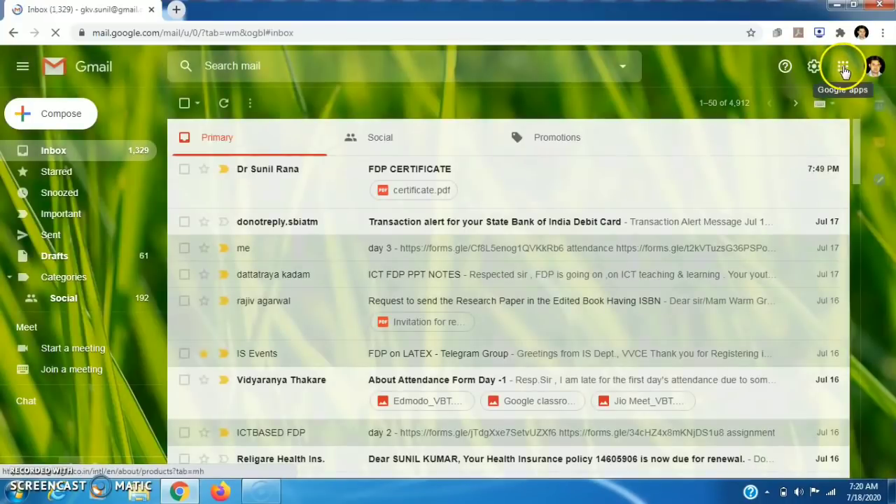
pyautogui.click(845, 67)
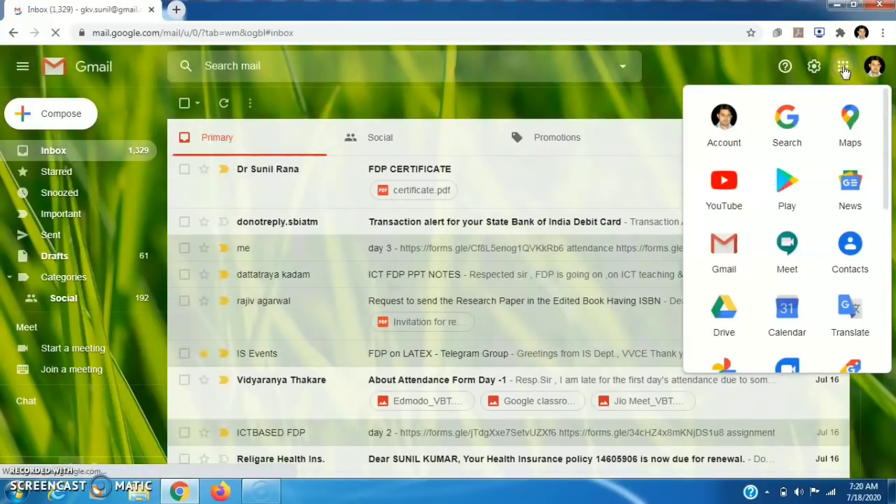
pyautogui.click(725, 308)
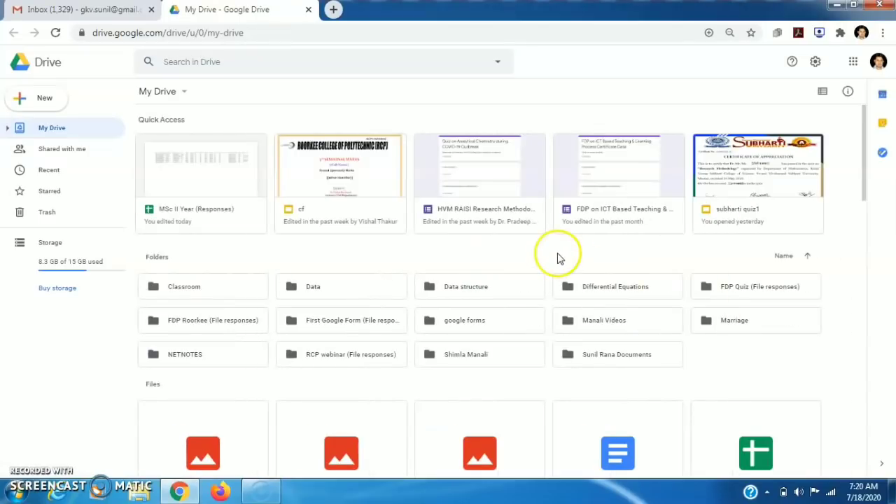
# Create a blank Google Form from My Drive's More menu
pyautogui.click(185, 93)
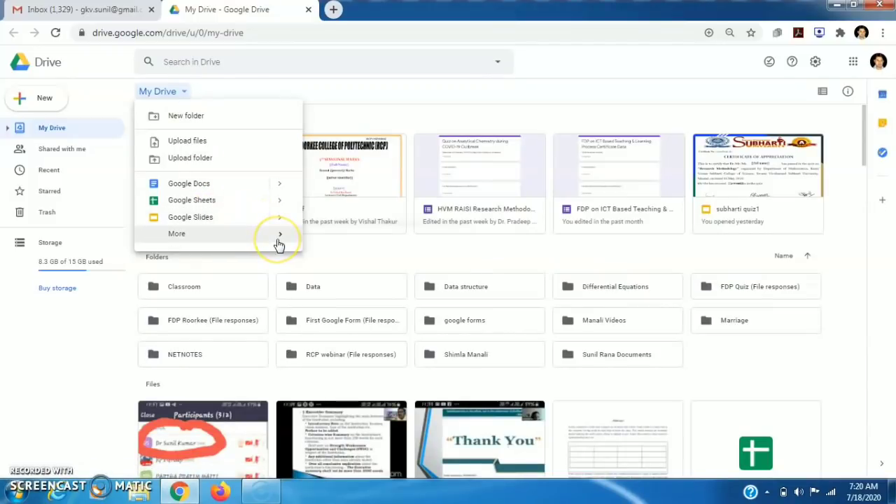
pyautogui.moveTo(292, 245)
pyautogui.click(342, 245)
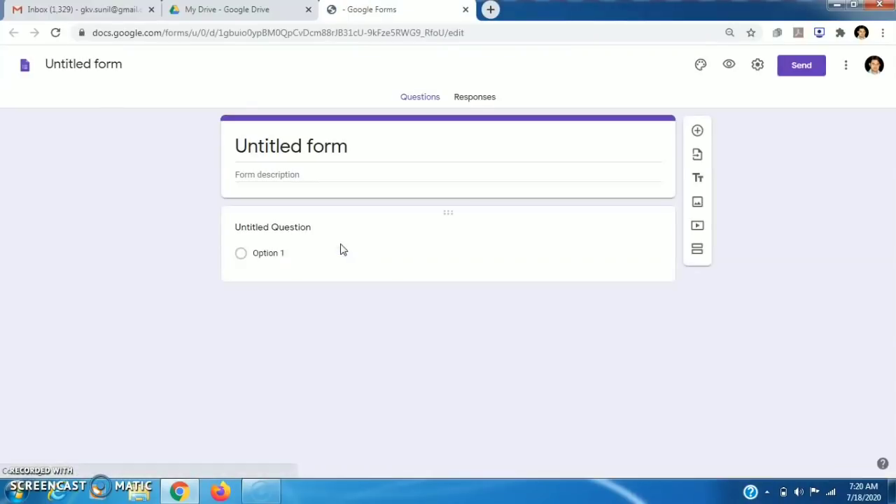
# Rename the untitled form to 'Autocrat Certificates'
pyautogui.click(339, 149)
pyautogui.write('A')
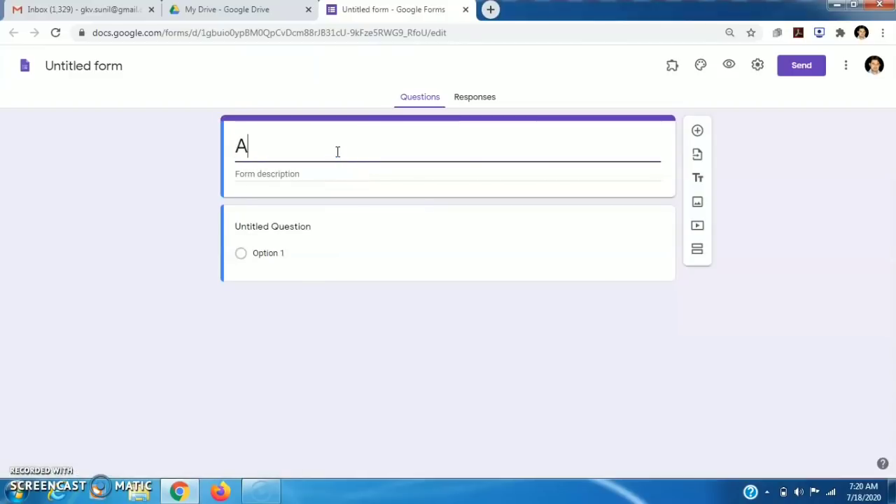
pyautogui.write('uto')
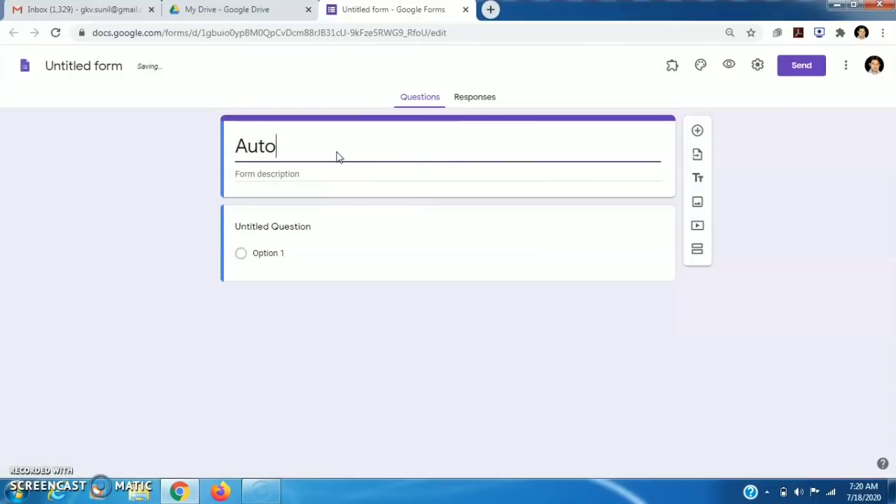
pyautogui.write('crat ')
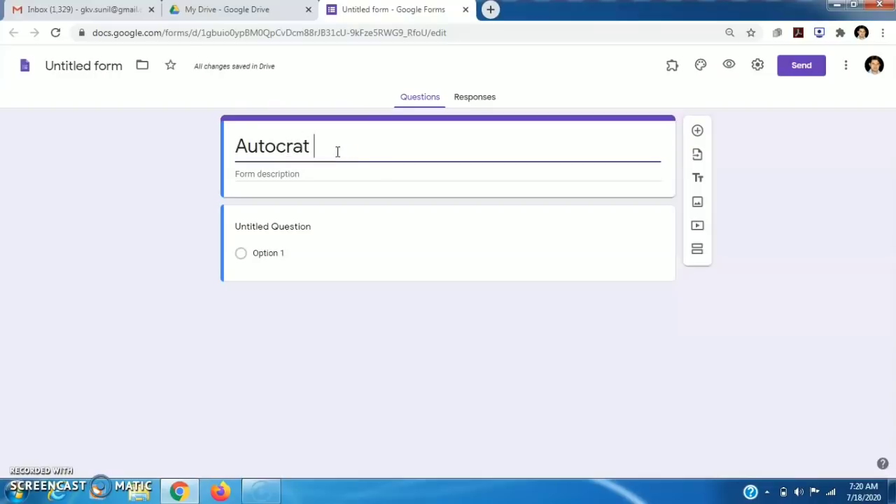
pyautogui.write('Certi')
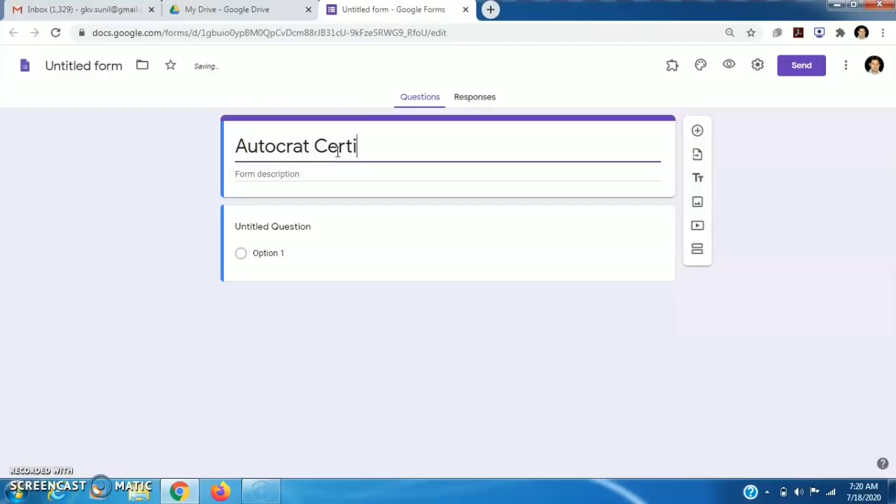
pyautogui.write('ficate')
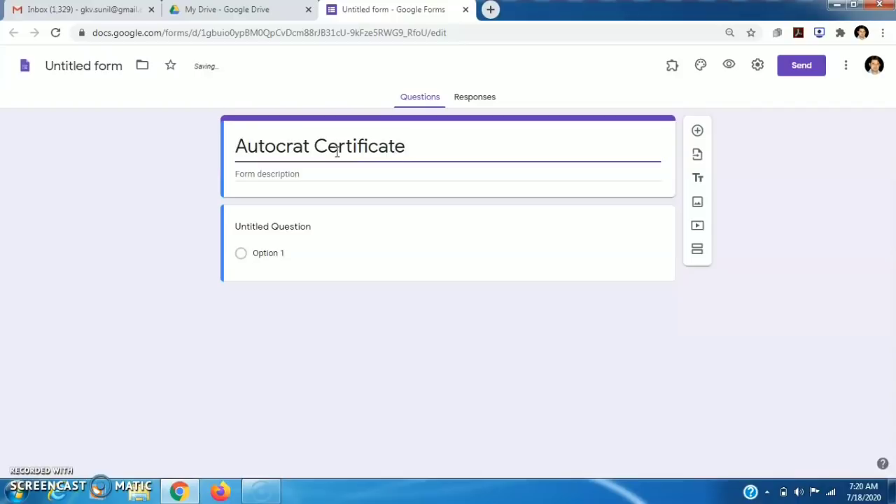
pyautogui.write('s')
pyautogui.click(316, 177)
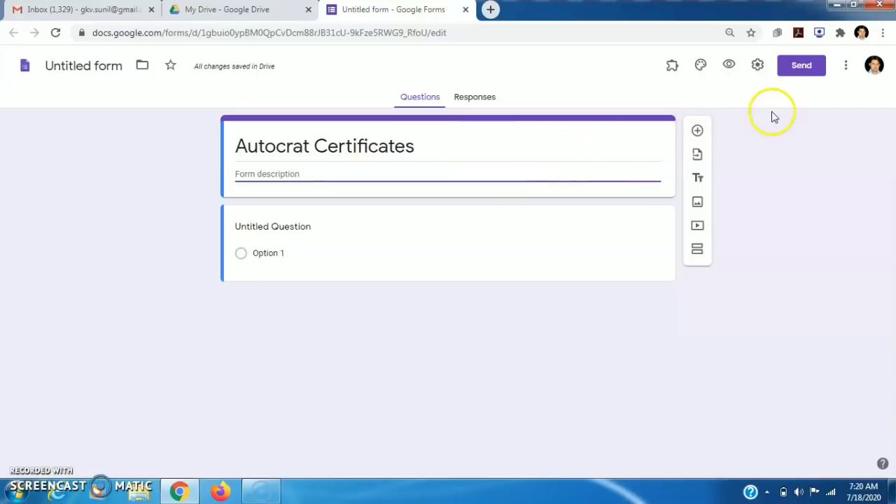
# Turn on Collect email addresses, leaving the form unsent and settings unchanged
pyautogui.click(794, 70)
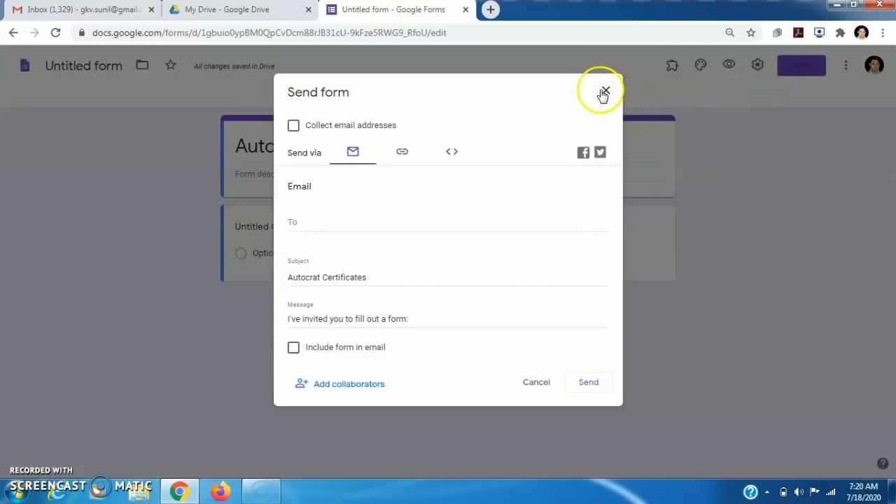
pyautogui.click(294, 126)
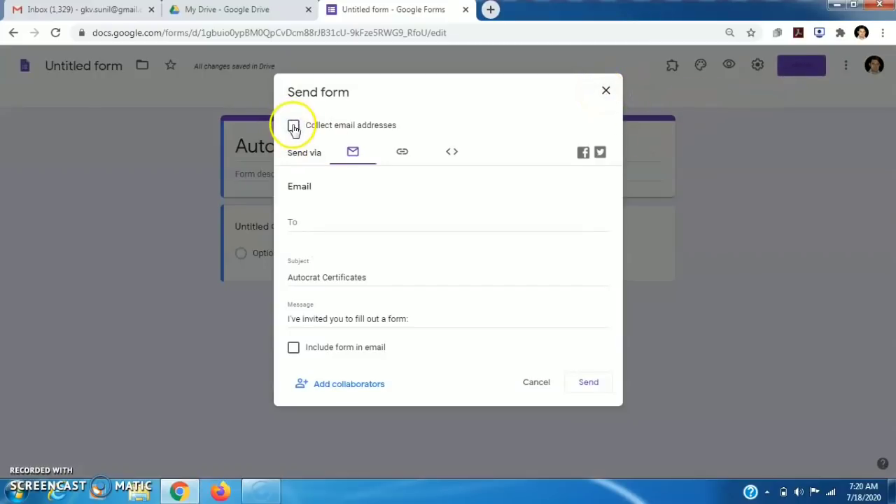
pyautogui.click(589, 384)
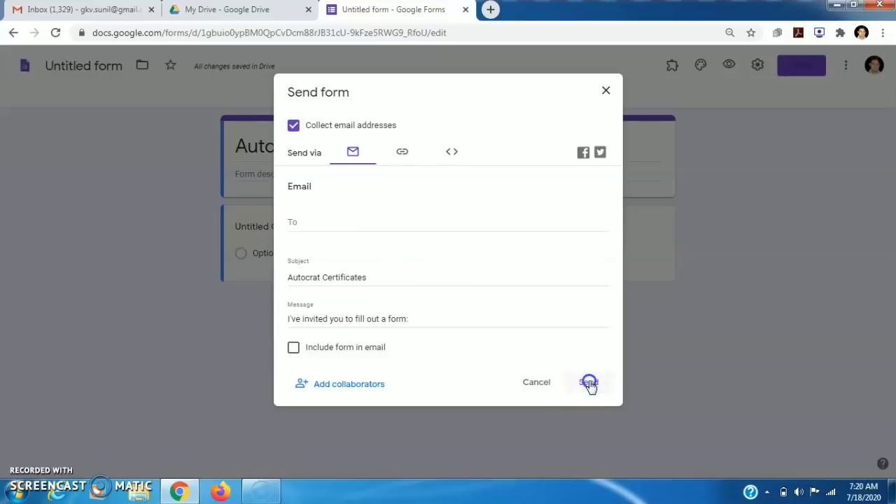
pyautogui.click(607, 91)
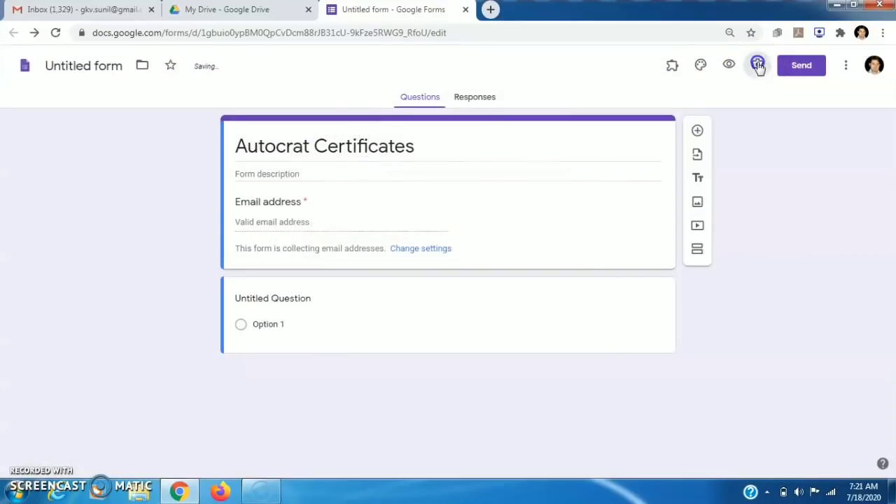
pyautogui.click(759, 65)
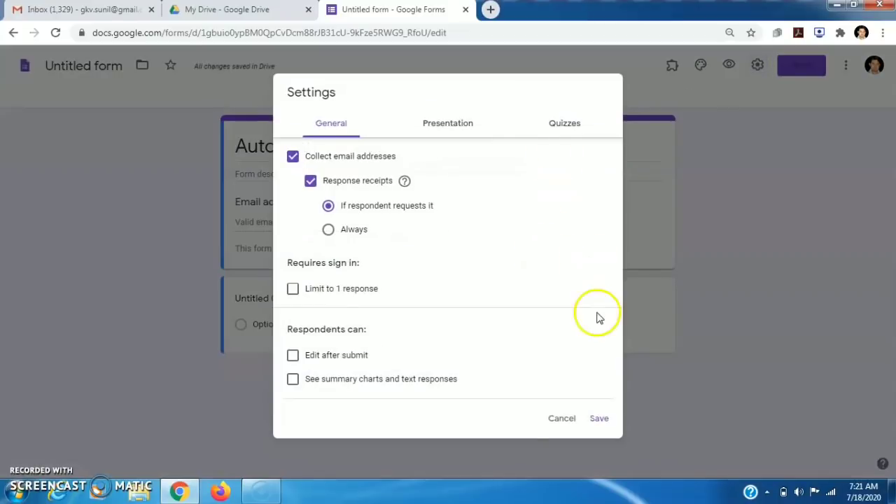
pyautogui.click(560, 419)
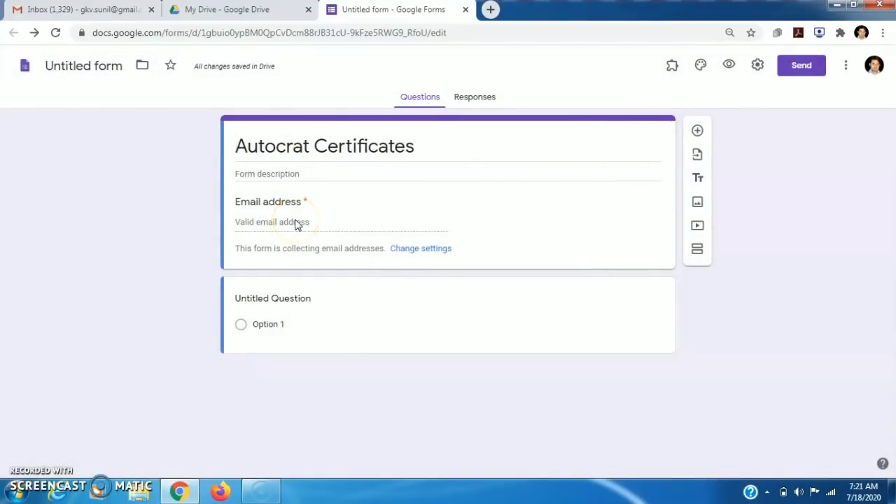
# Add a required 'Name of Participant' short-answer question
pyautogui.click(267, 303)
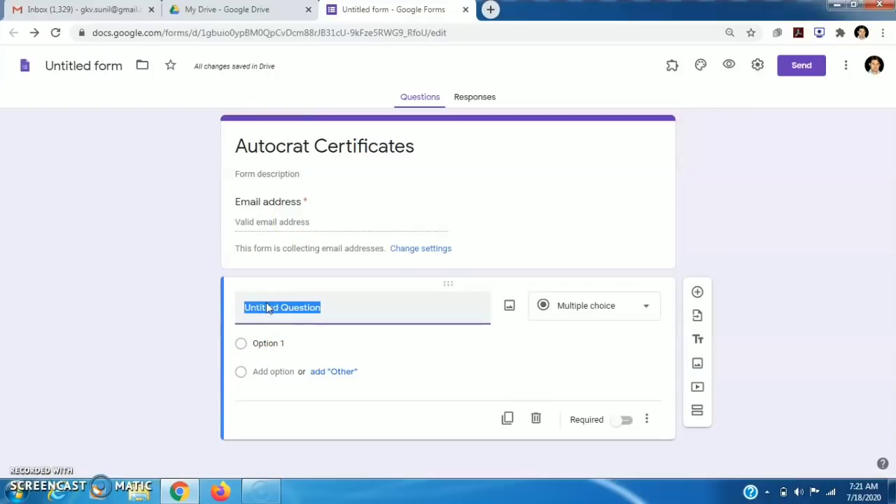
pyautogui.write('Name of Participant')
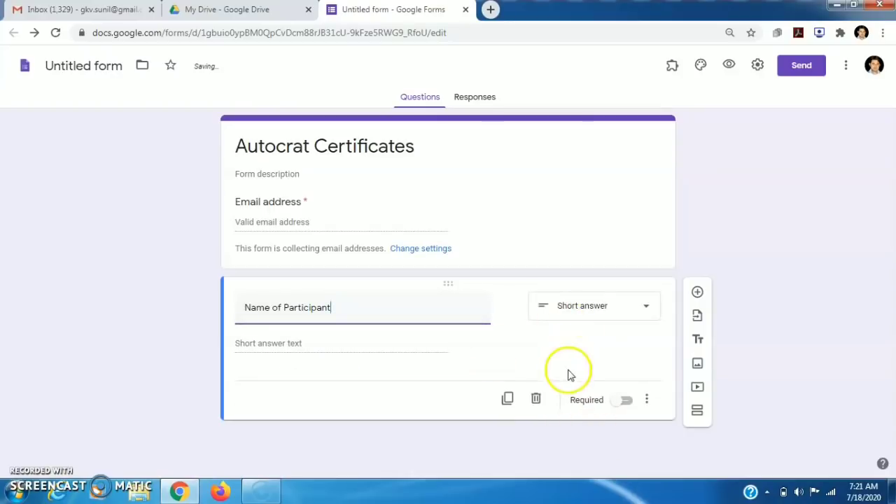
pyautogui.click(625, 402)
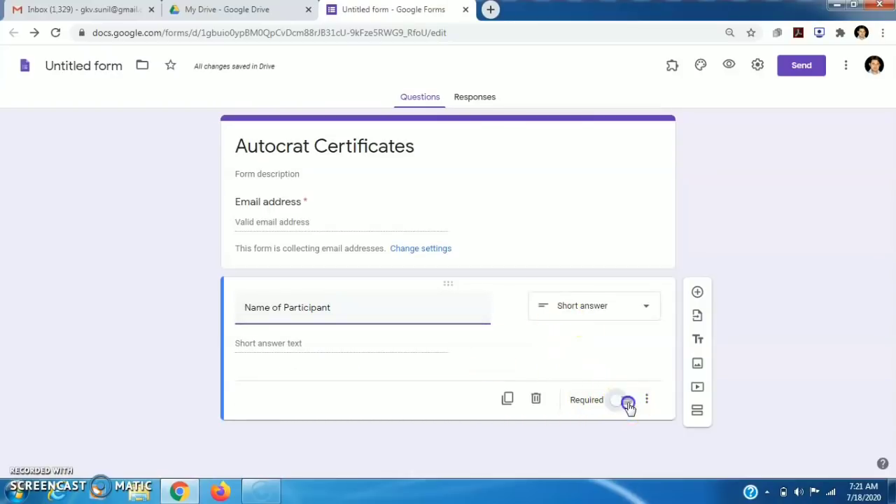
# Duplicate it as a 'University Name' question, then view Responses (0 responses)
pyautogui.click(509, 400)
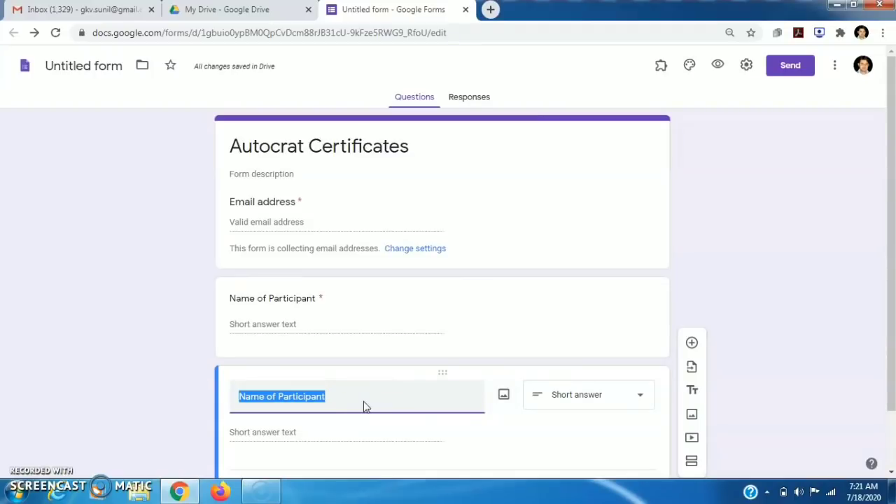
pyautogui.write('University Name')
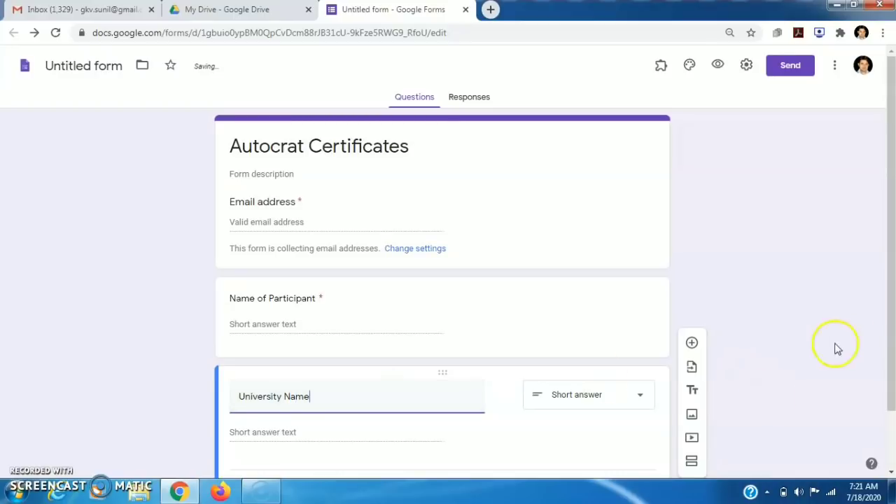
pyautogui.click(889, 345)
pyautogui.moveTo(889, 346); pyautogui.dragTo(892, 298)
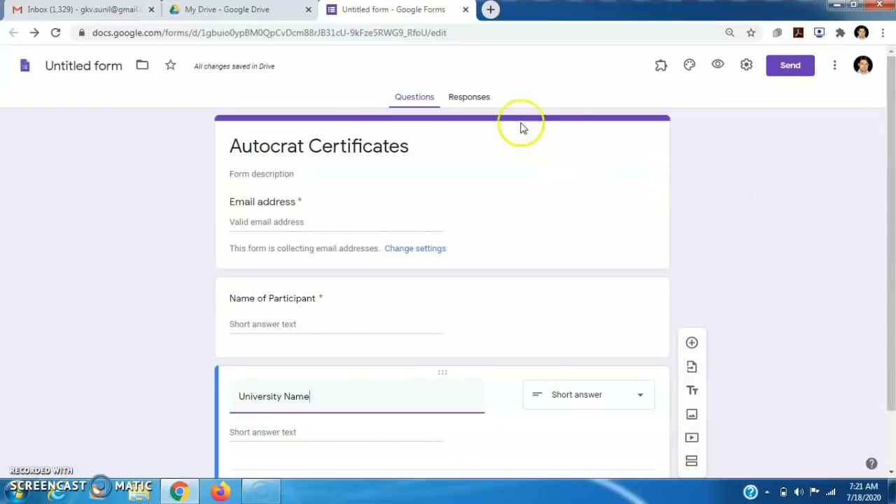
pyautogui.click(470, 100)
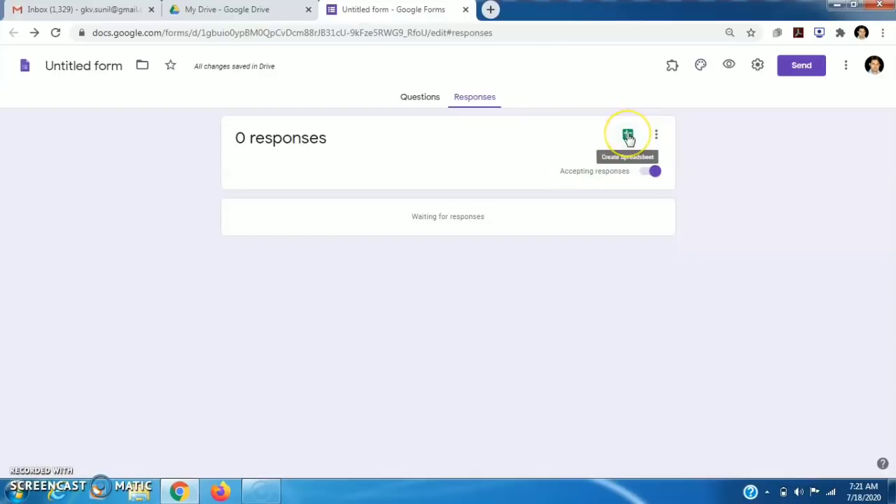
# Create a new linked responses spreadsheet and check its Email Address, Name of Participant, University Name headers
pyautogui.click(628, 136)
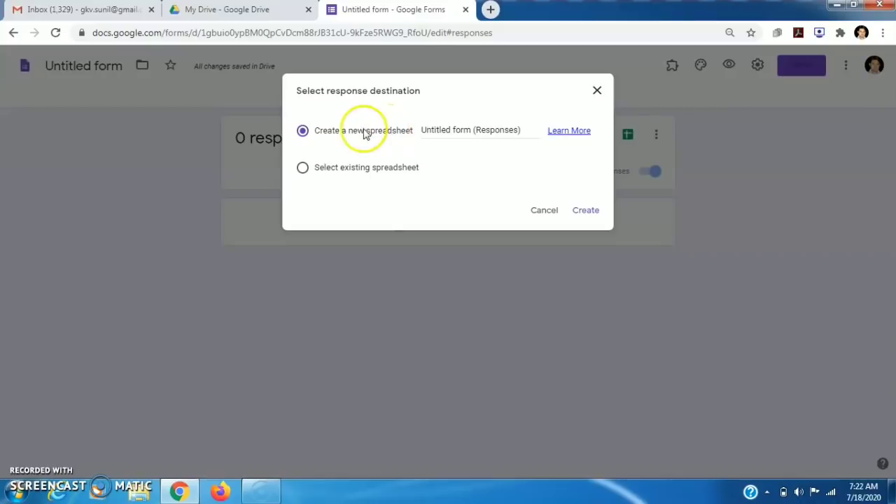
pyautogui.click(584, 215)
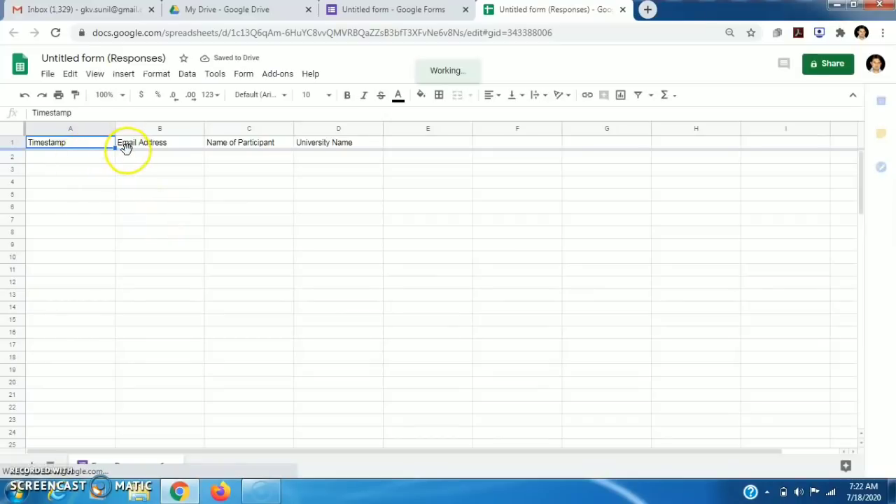
pyautogui.click(172, 147)
pyautogui.click(228, 146)
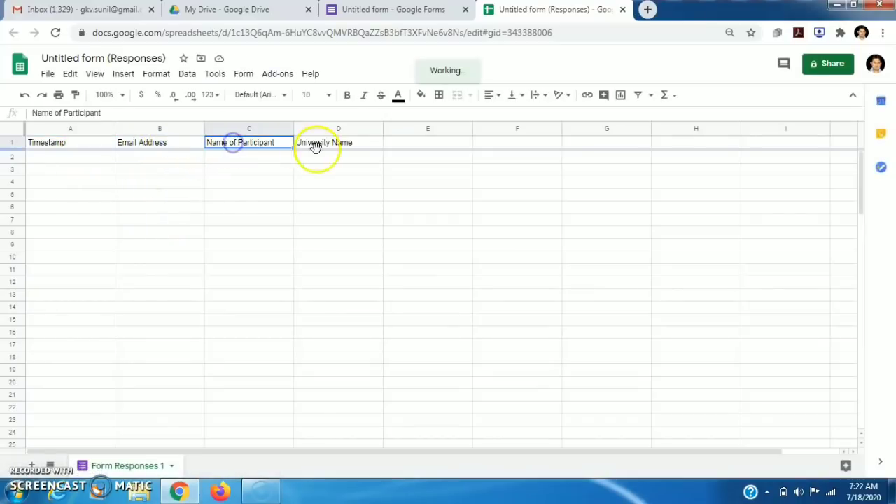
pyautogui.click(326, 148)
pyautogui.click(281, 221)
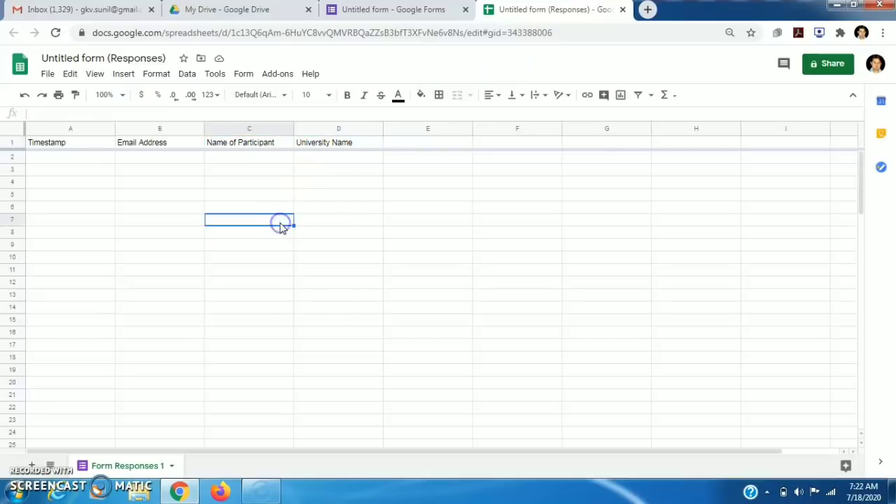
pyautogui.click(392, 183)
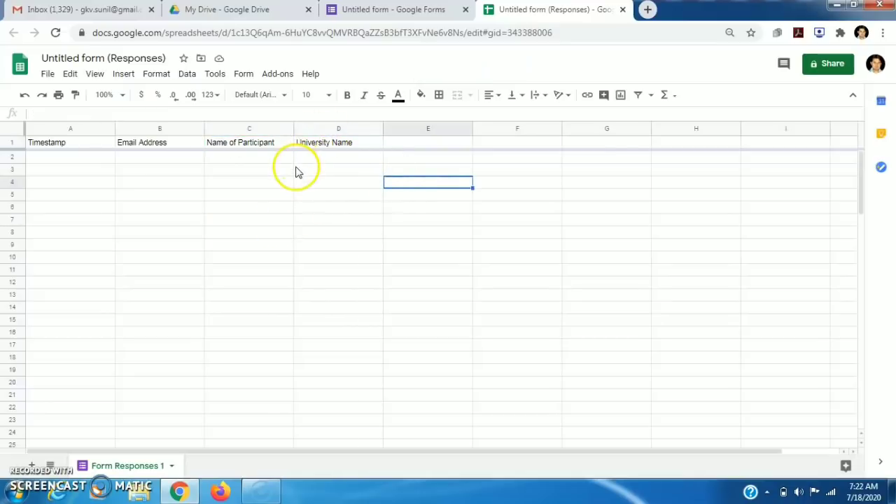
pyautogui.click(278, 73)
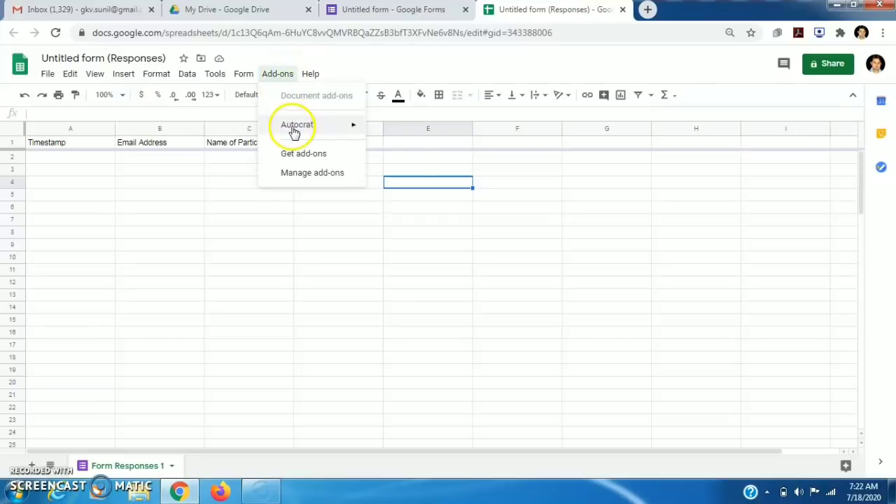
pyautogui.moveTo(306, 129)
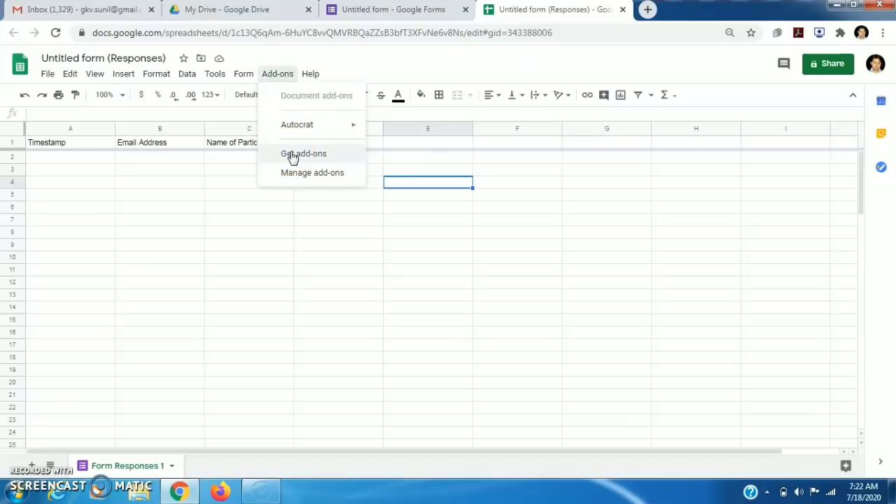
pyautogui.click(293, 155)
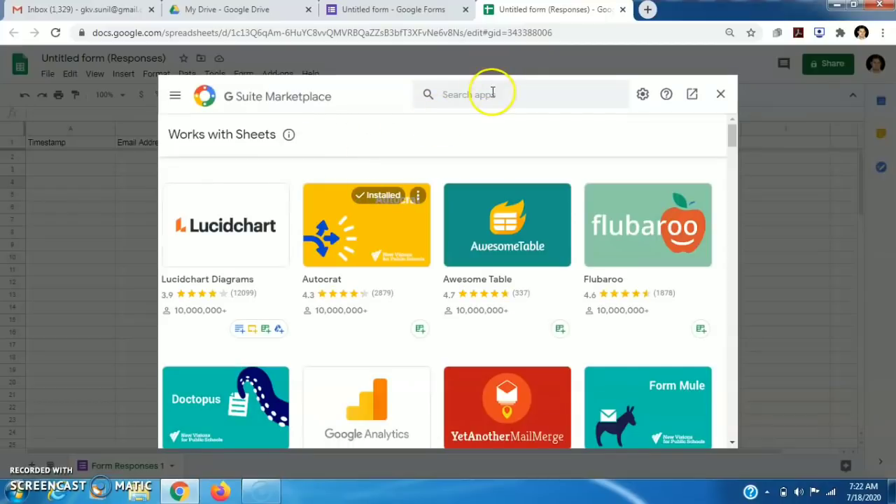
pyautogui.click(492, 92)
pyautogui.write('auto')
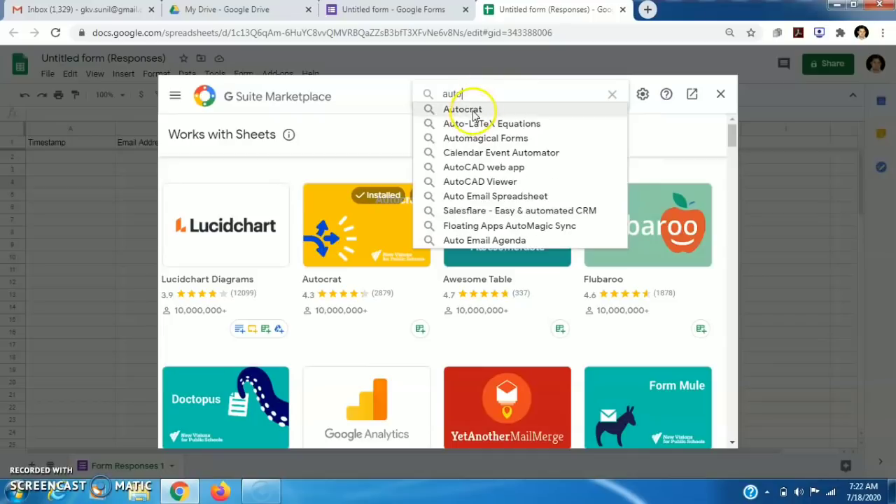
pyautogui.click(472, 112)
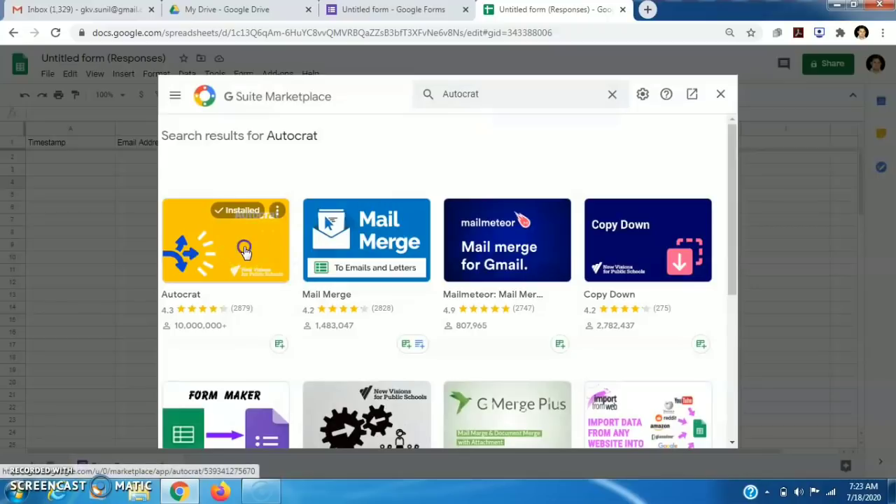
pyautogui.click(244, 249)
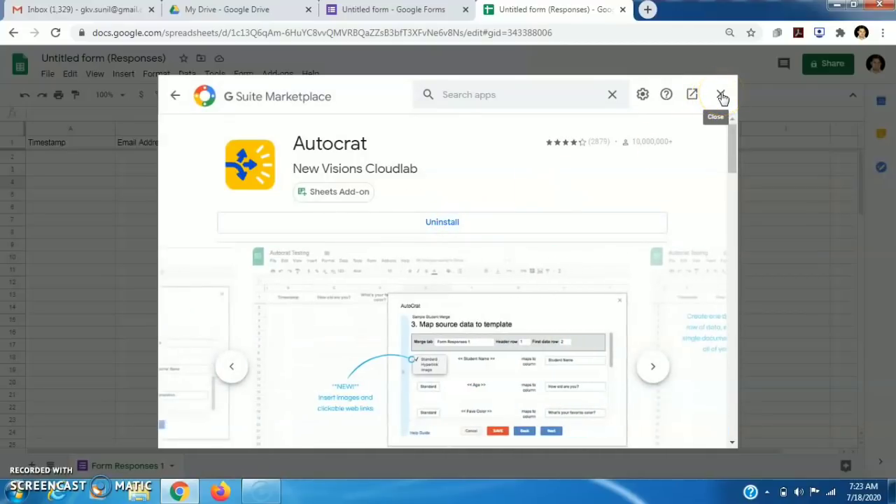
pyautogui.click(722, 97)
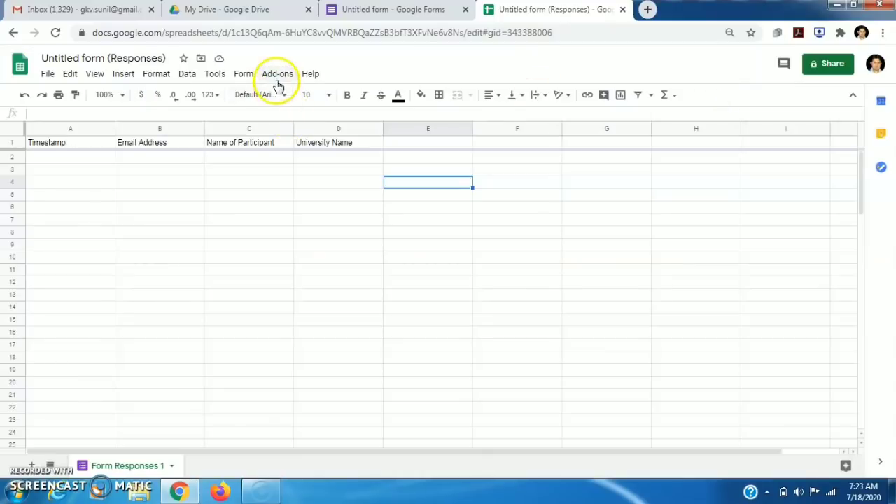
# Launch the Autocrat add-on from Add-ons and start a new merge job
pyautogui.click(278, 76)
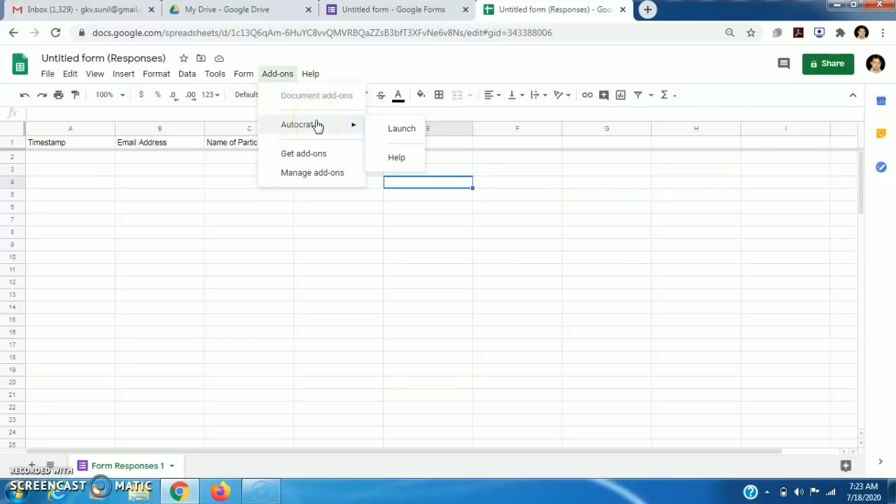
pyautogui.click(397, 130)
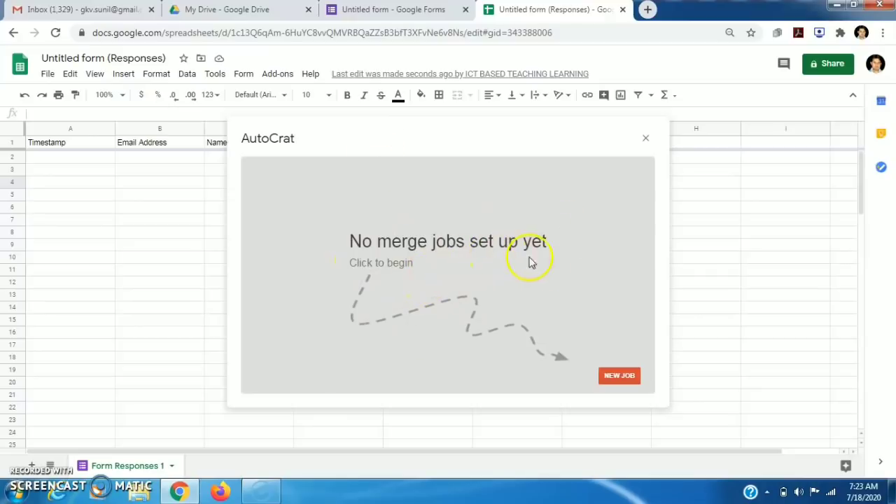
pyautogui.click(615, 376)
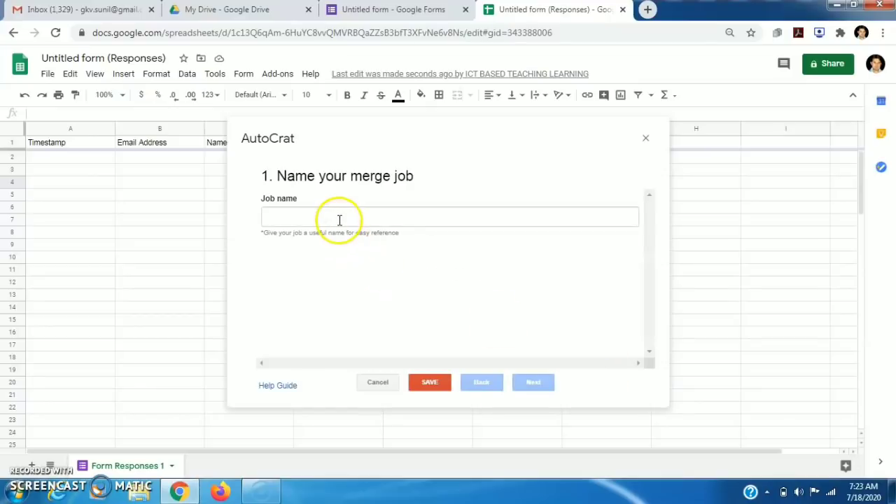
# Name the job 'Participants Certficate', advance to template selection, and open a new browser tab
pyautogui.click(339, 219)
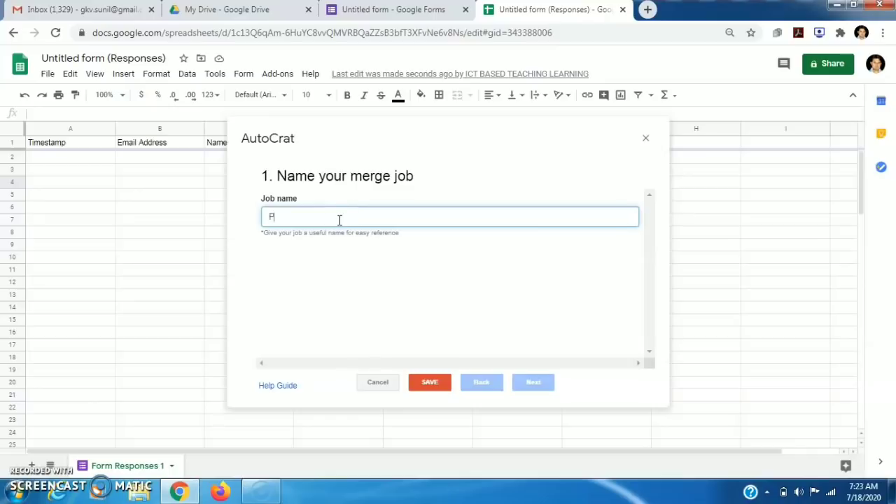
pyautogui.write('Participants Certficate')
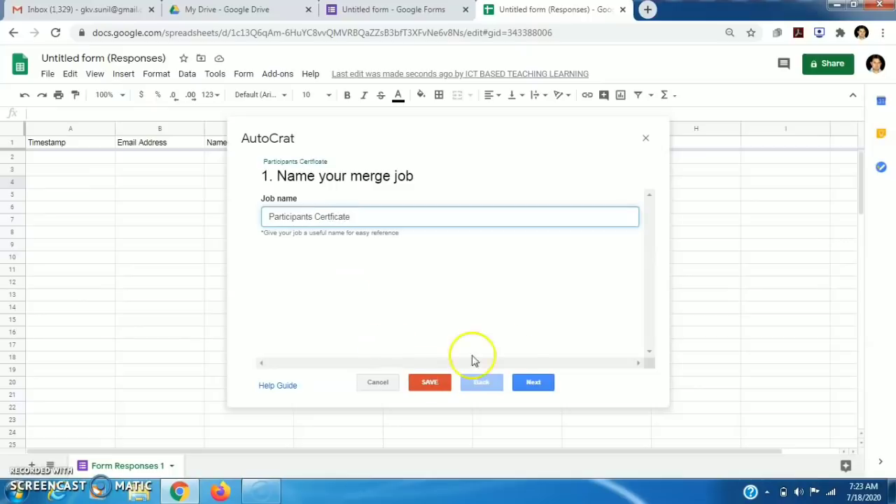
pyautogui.click(531, 385)
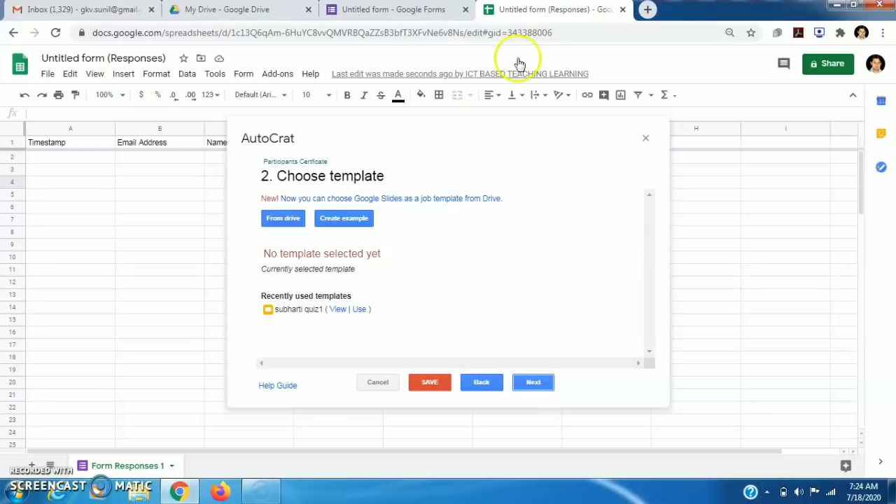
pyautogui.click(649, 9)
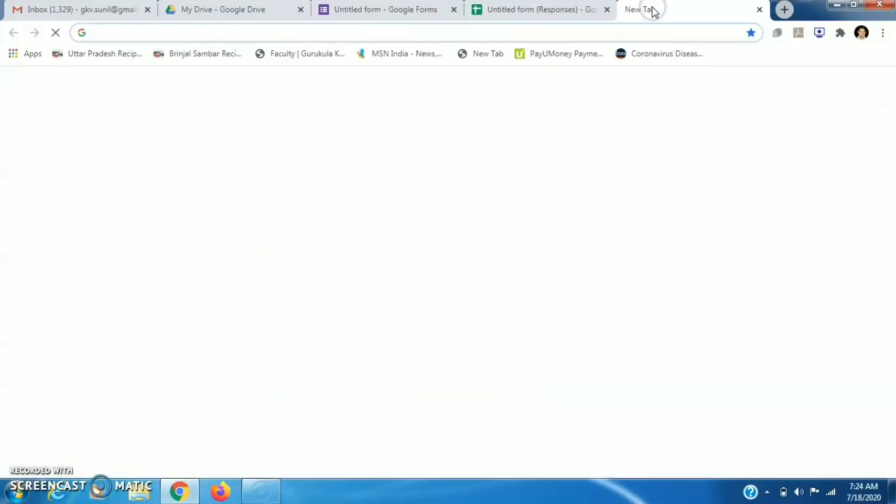
pyautogui.click(458, 32)
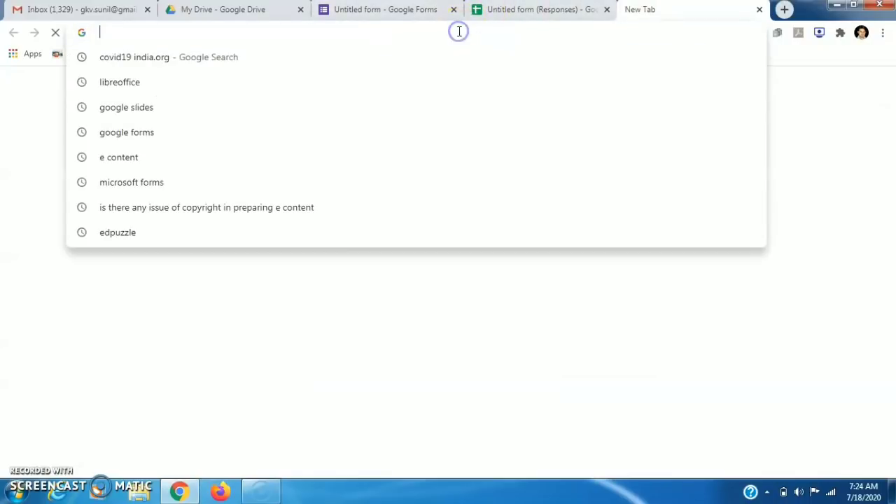
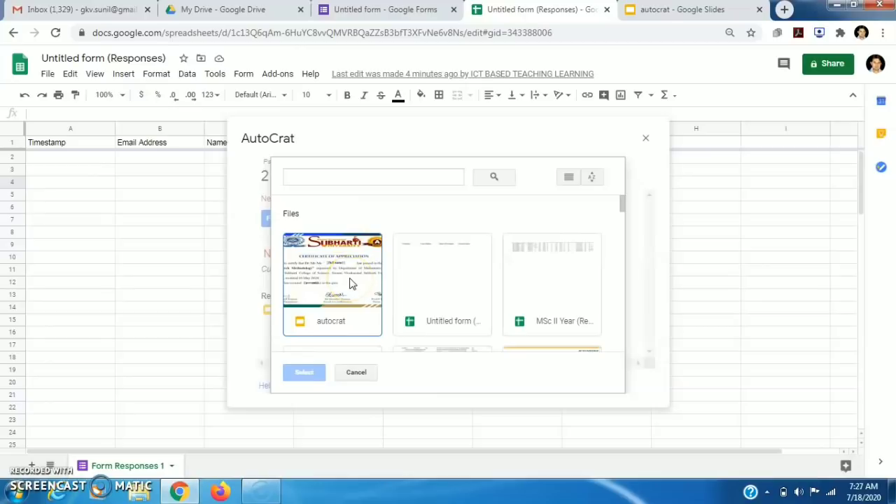
# Pick the 'autocrat' Slides file in the Drive picker as the certificate template
pyautogui.click(351, 283)
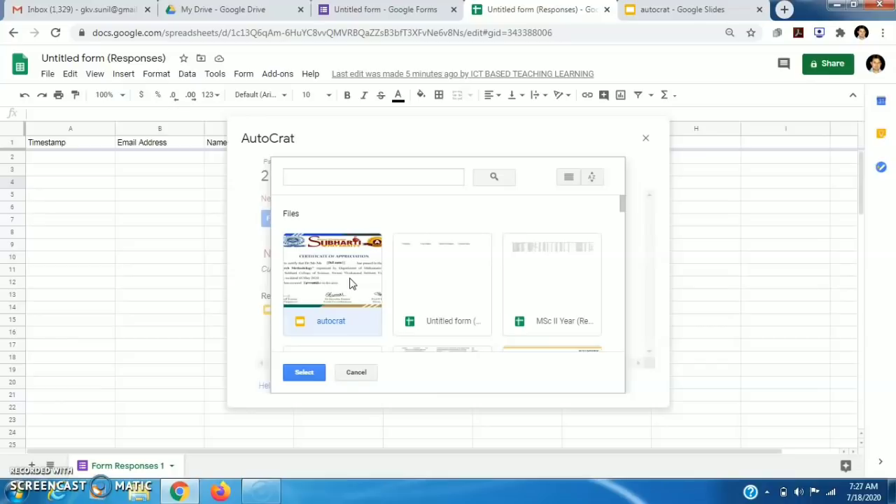
pyautogui.click(302, 373)
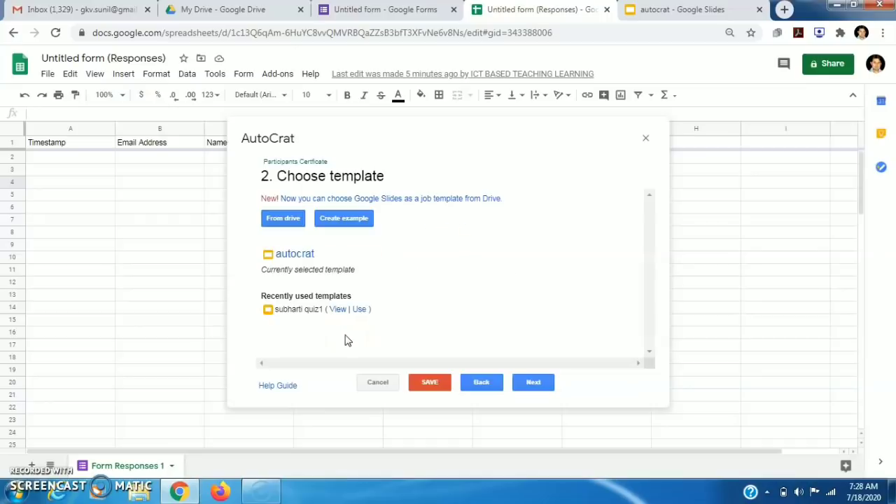
# Map the Name tag to Name of Participant and the Institute tag to University Name
pyautogui.click(532, 383)
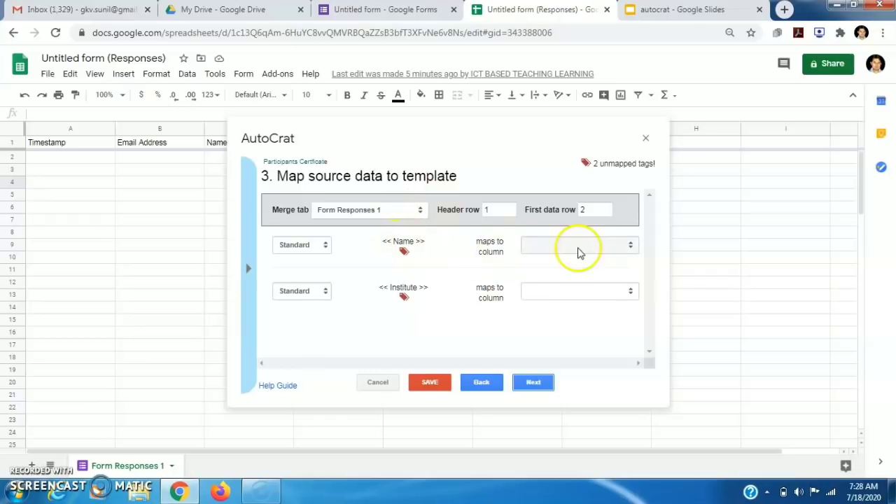
pyautogui.click(632, 246)
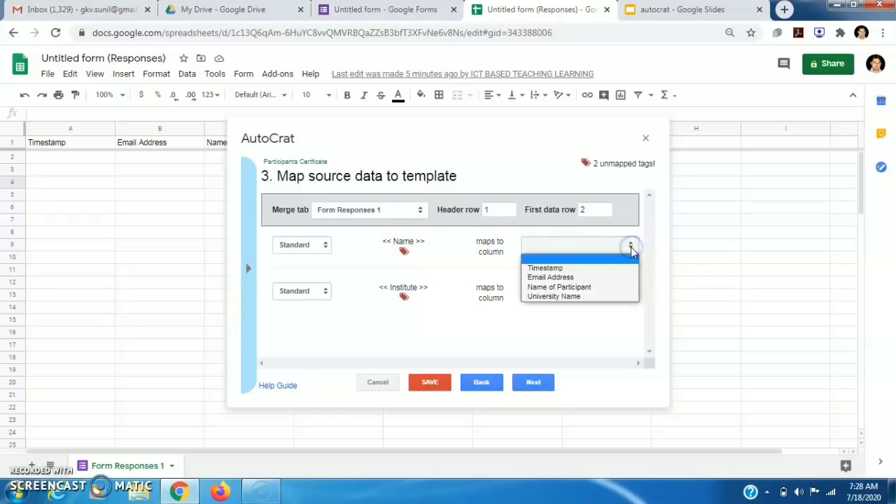
pyautogui.click(588, 287)
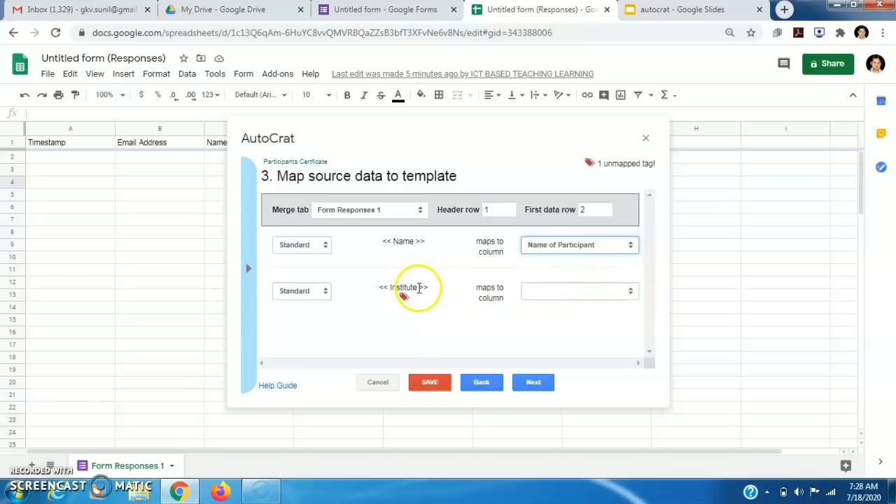
pyautogui.click(631, 292)
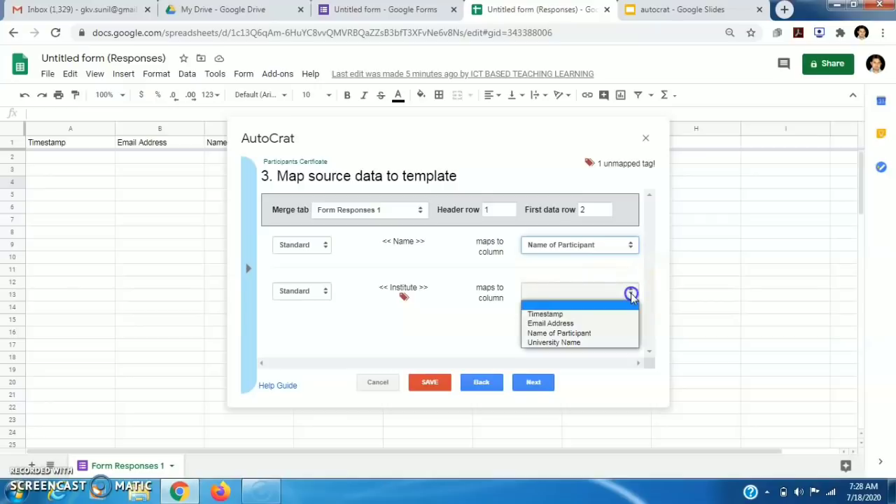
pyautogui.click(584, 342)
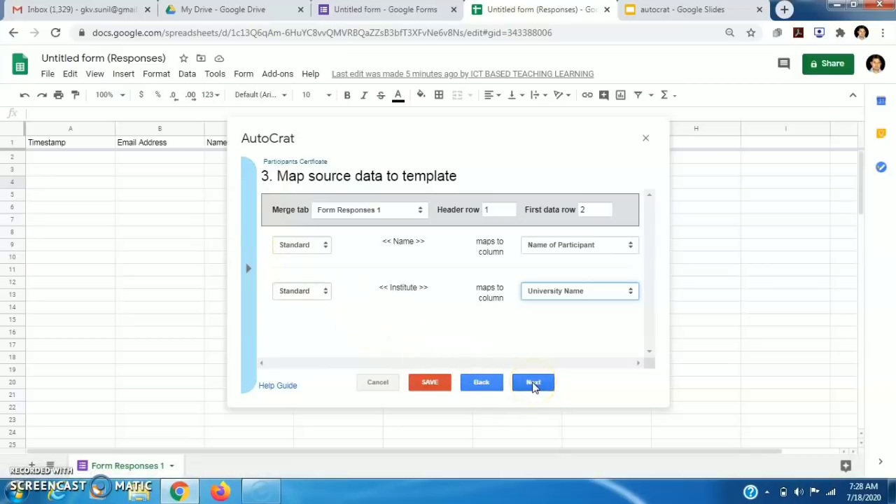
pyautogui.click(534, 384)
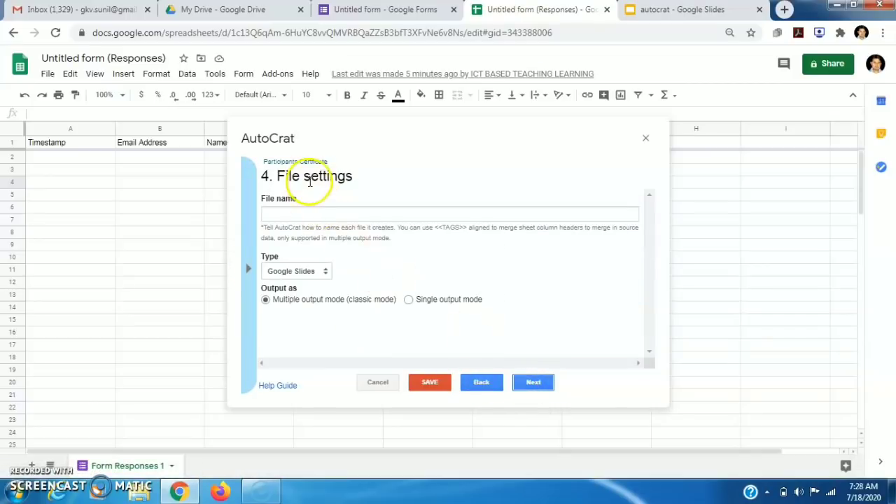
# Set the output file name to <<Name of Participant>>_Certificate using the copied merge tag
pyautogui.click(313, 210)
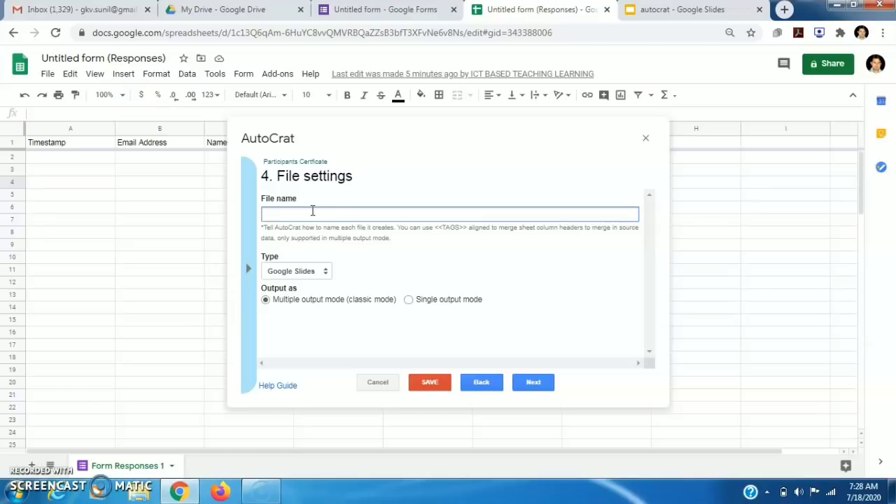
pyautogui.click(250, 271)
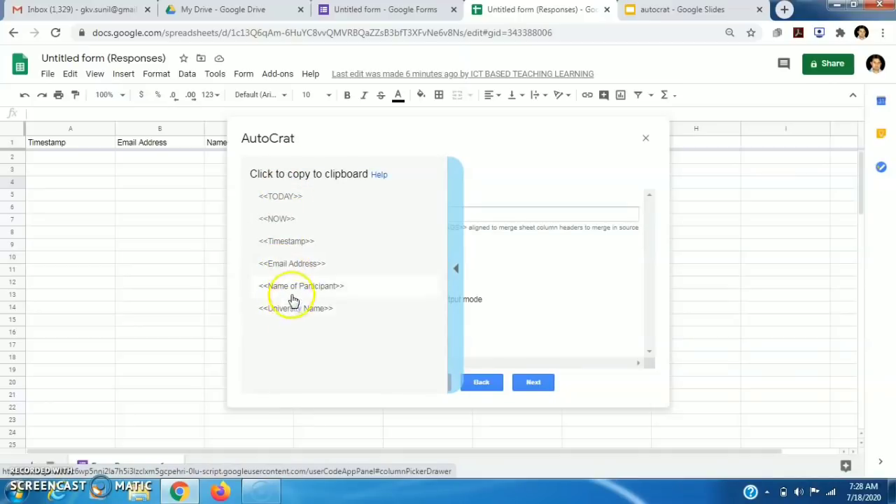
pyautogui.click(285, 288)
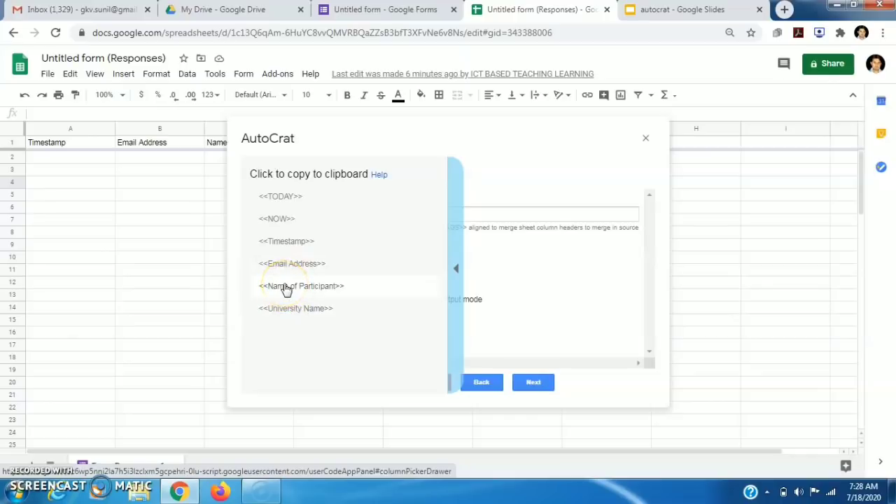
pyautogui.click(285, 288)
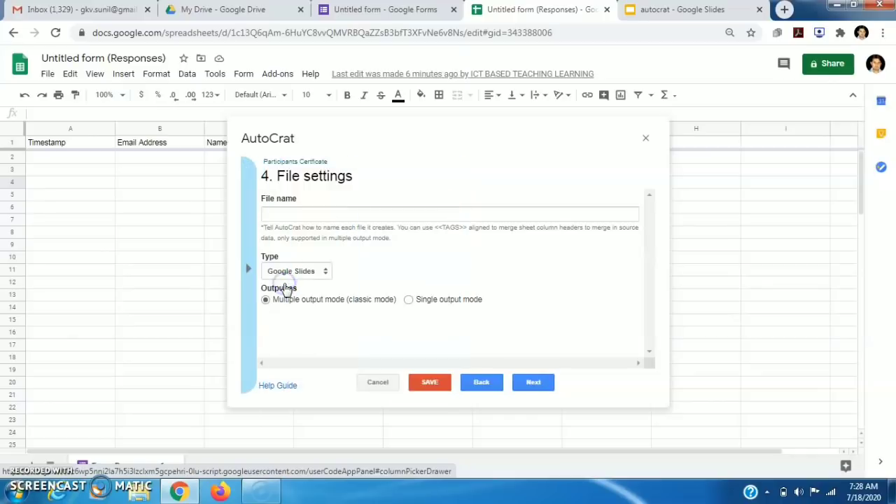
pyautogui.click(285, 212)
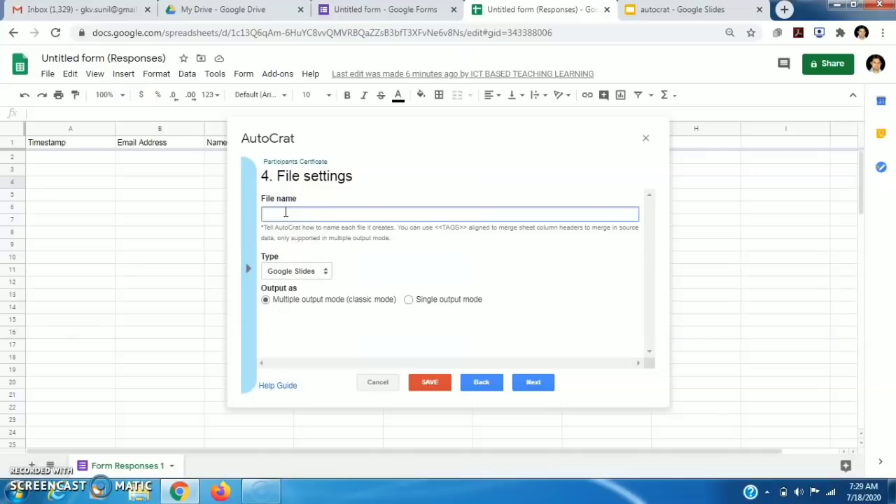
pyautogui.write('<<Name of Participant>>')
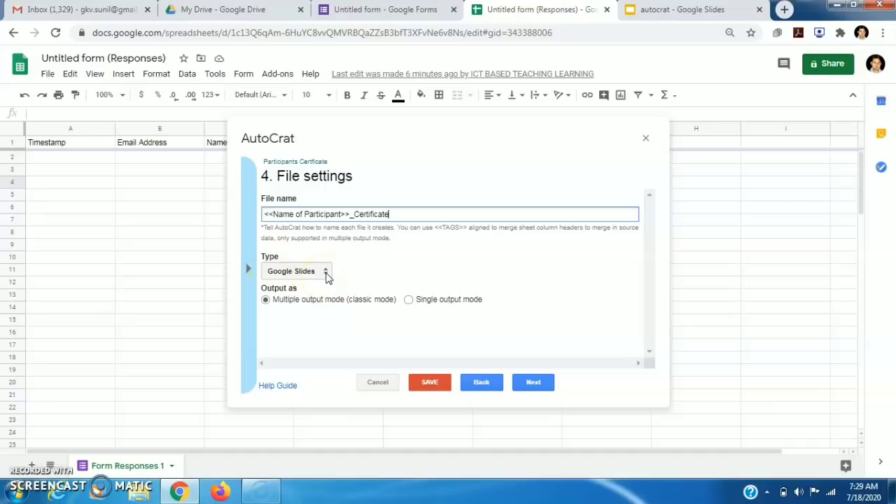
# Make the merged output file type PDF
pyautogui.click(326, 274)
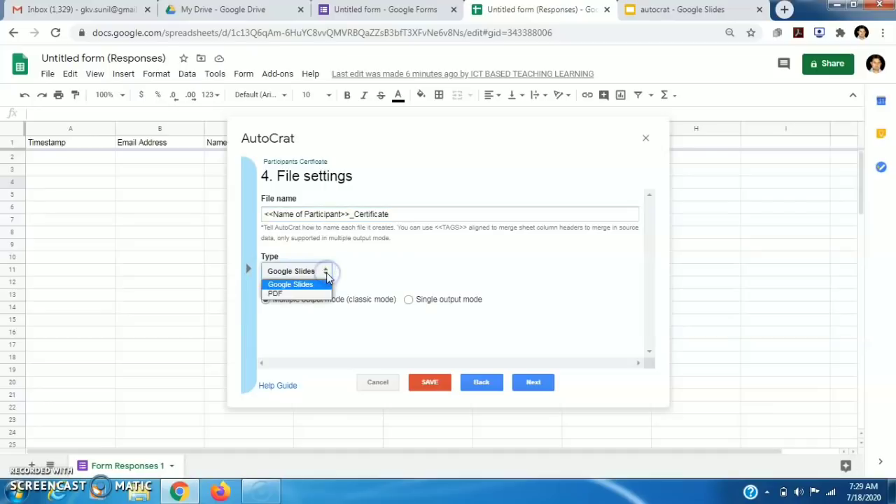
pyautogui.click(288, 294)
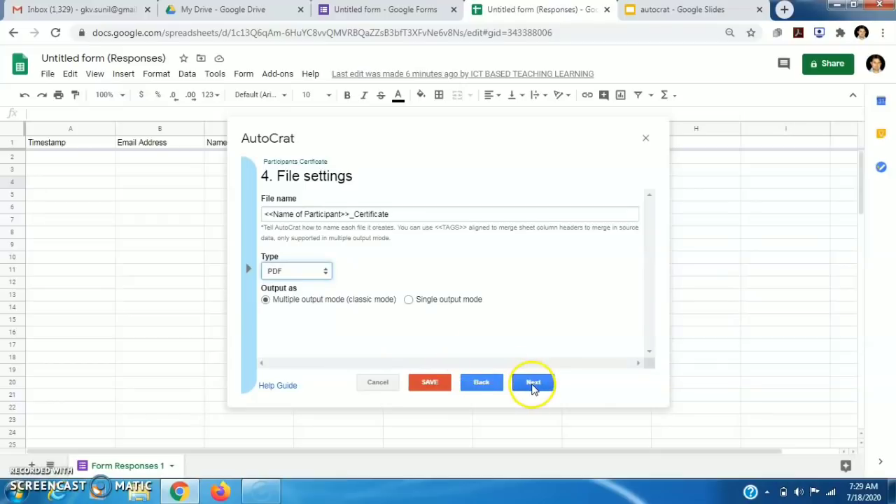
pyautogui.click(532, 383)
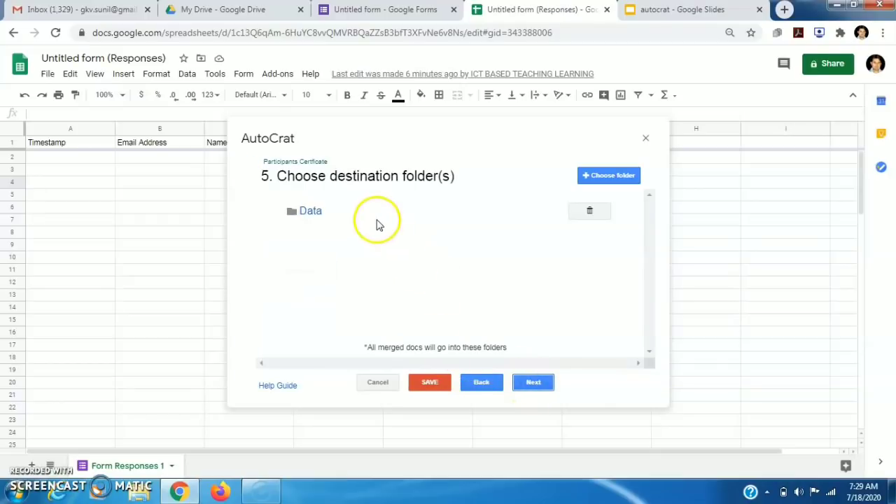
# Add the FINAL CERTIFICATE Drive folder as a destination alongside Data
pyautogui.click(615, 177)
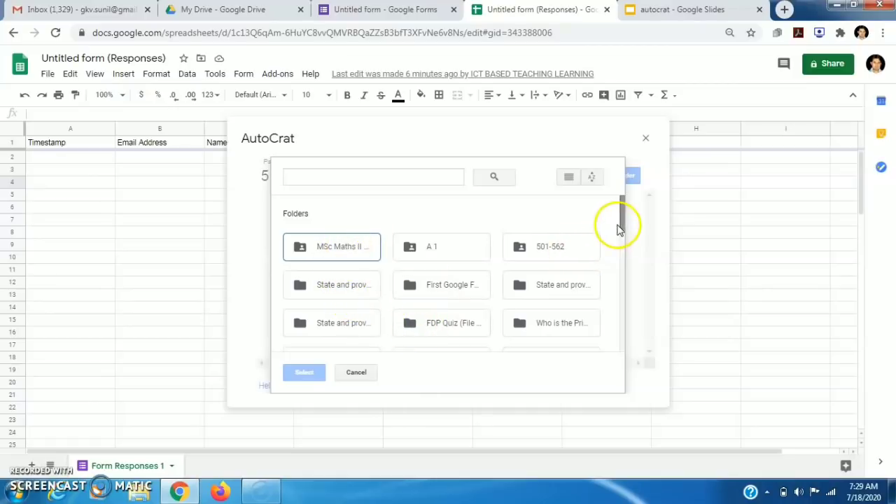
pyautogui.moveTo(620, 223); pyautogui.dragTo(619, 280)
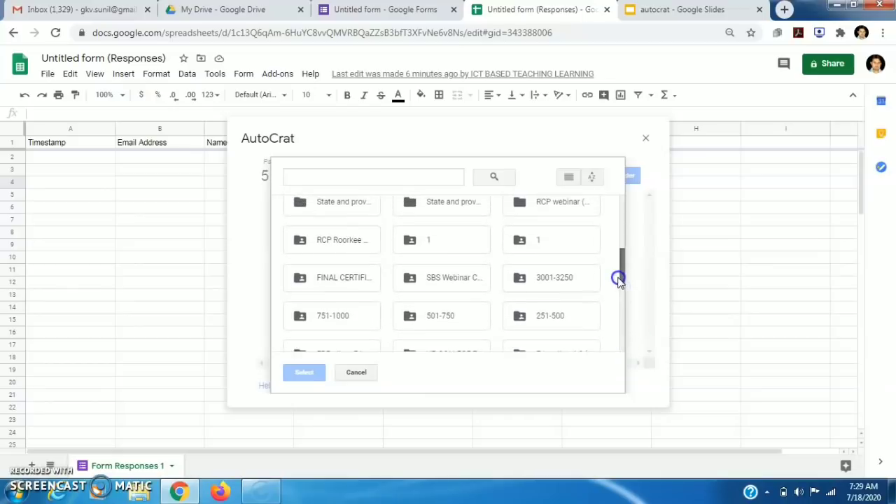
pyautogui.click(315, 278)
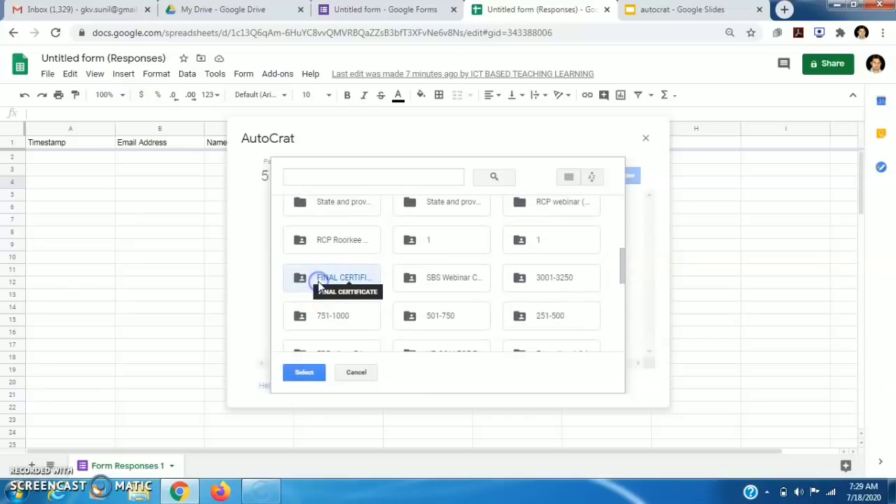
pyautogui.click(305, 373)
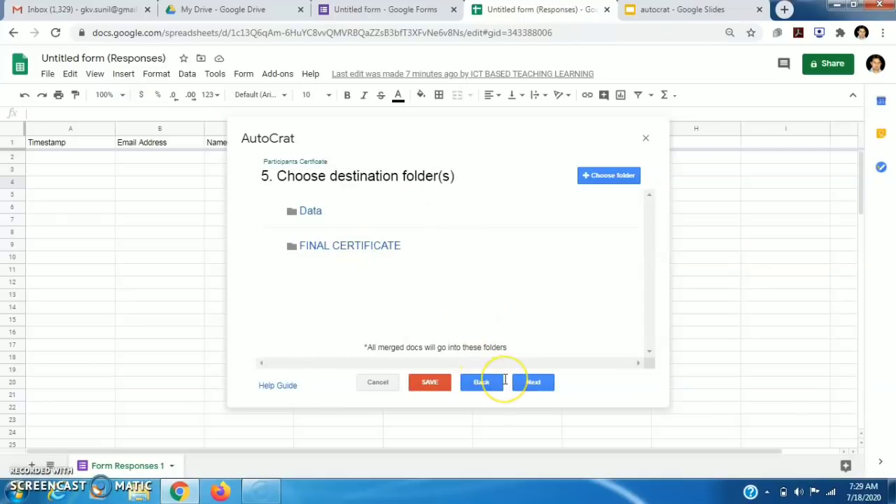
pyautogui.click(526, 382)
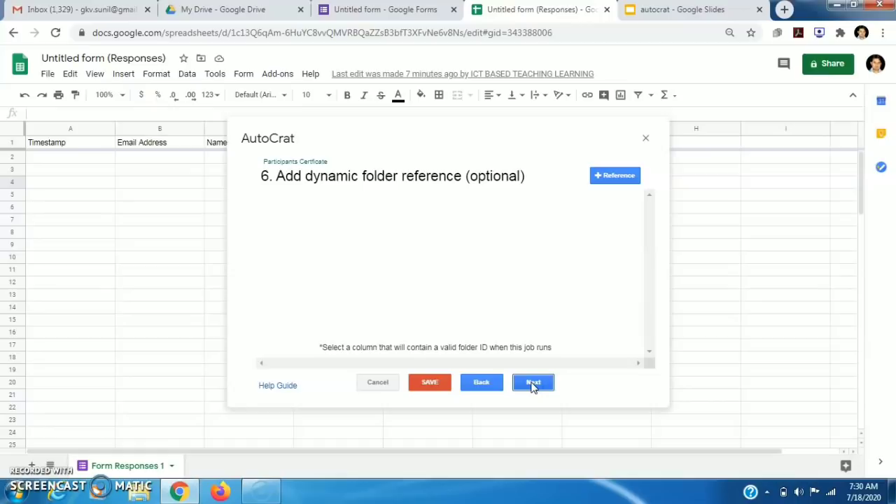
# Skip past the dynamic folder and merge condition steps and turn on certificate sharing
pyautogui.click(532, 384)
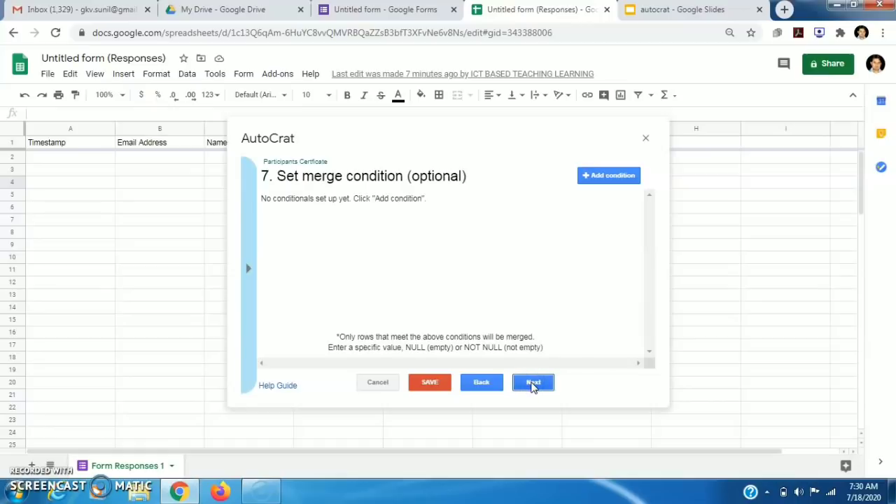
pyautogui.click(533, 384)
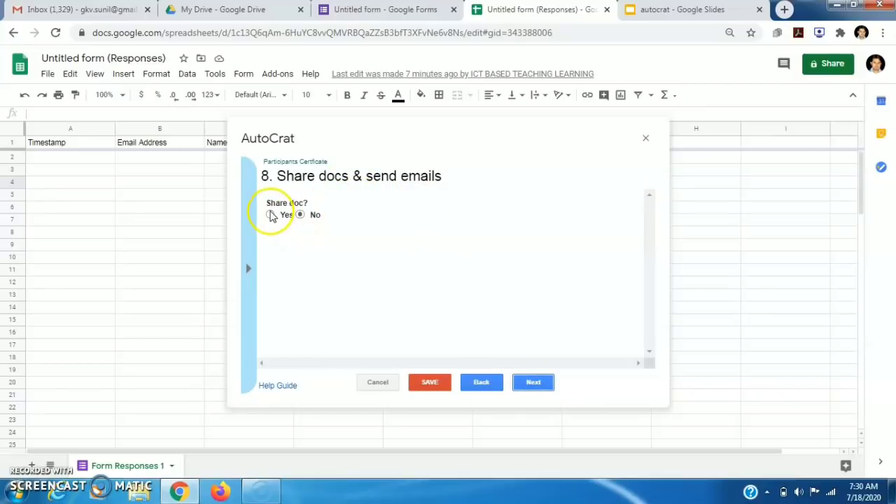
pyautogui.click(270, 215)
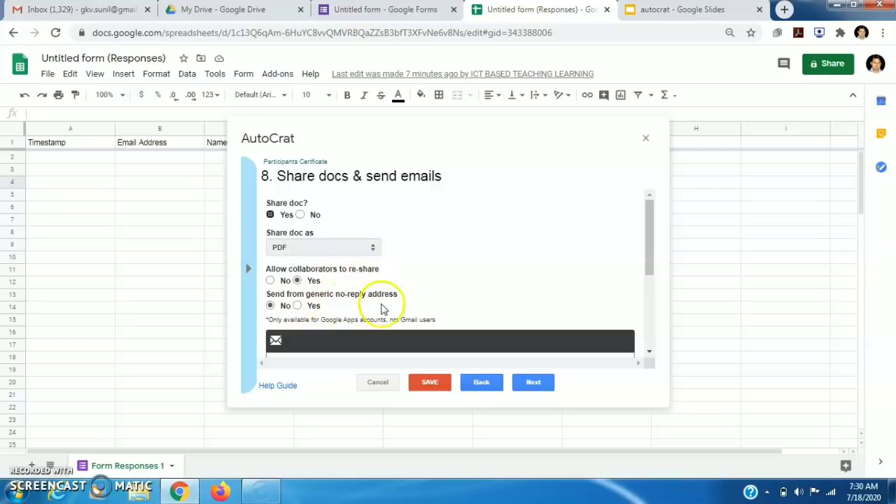
# Set the email recipient to the <<Email Address>> merge tag
pyautogui.moveTo(648, 256); pyautogui.dragTo(655, 315)
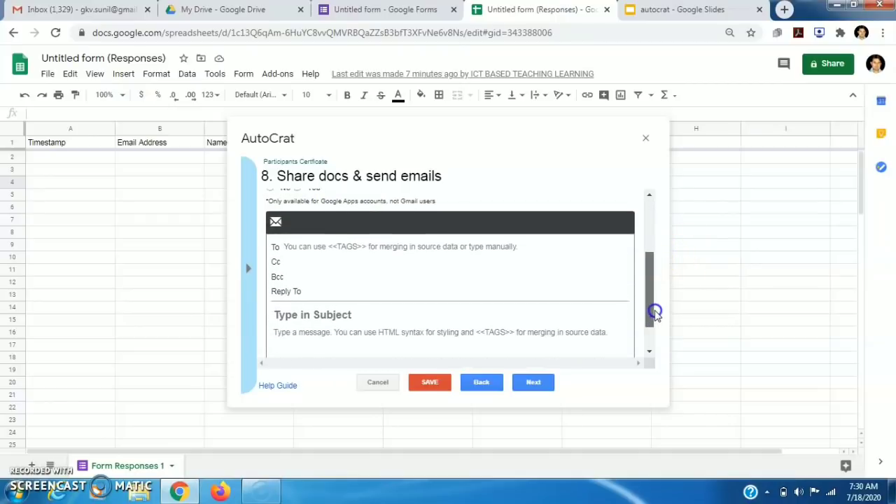
pyautogui.click(357, 246)
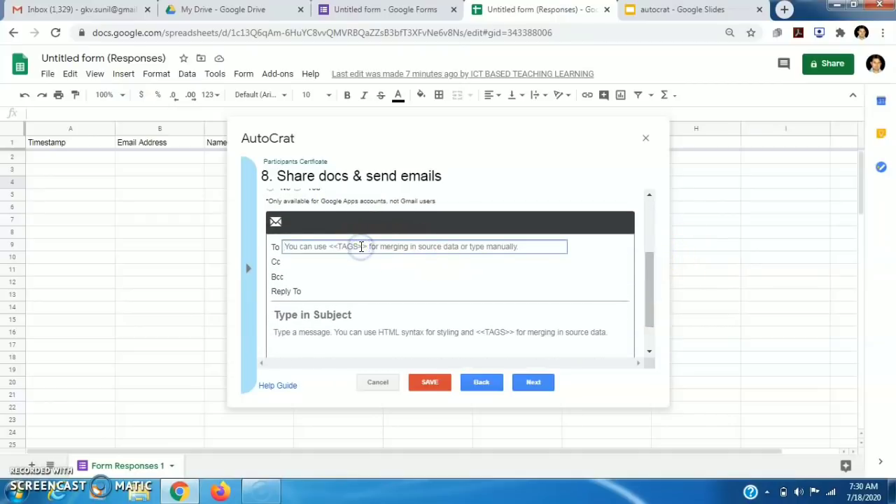
pyautogui.click(376, 246)
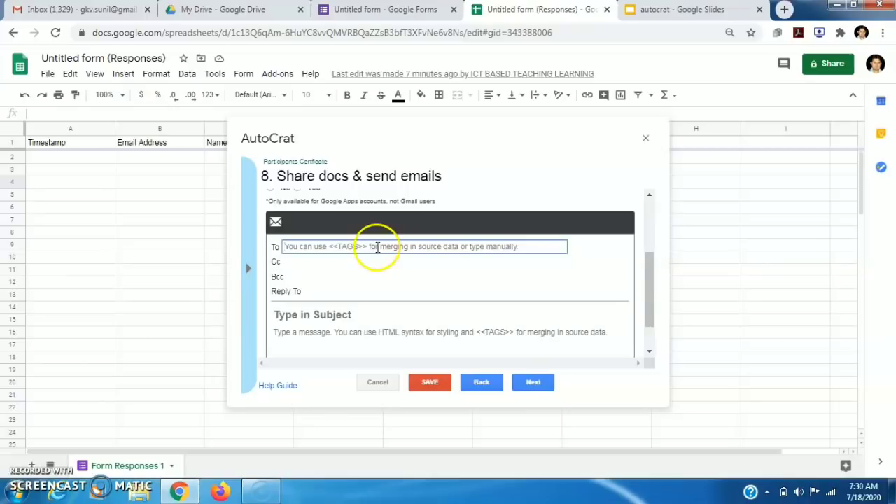
pyautogui.click(248, 268)
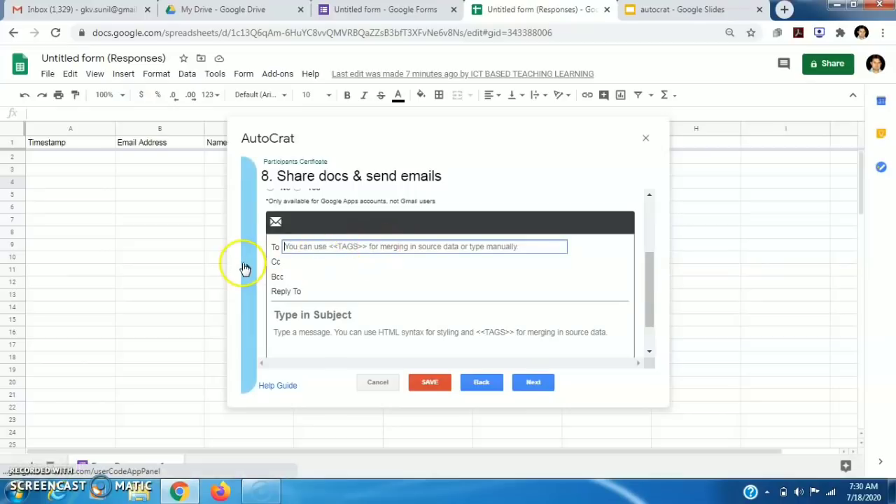
pyautogui.click(272, 263)
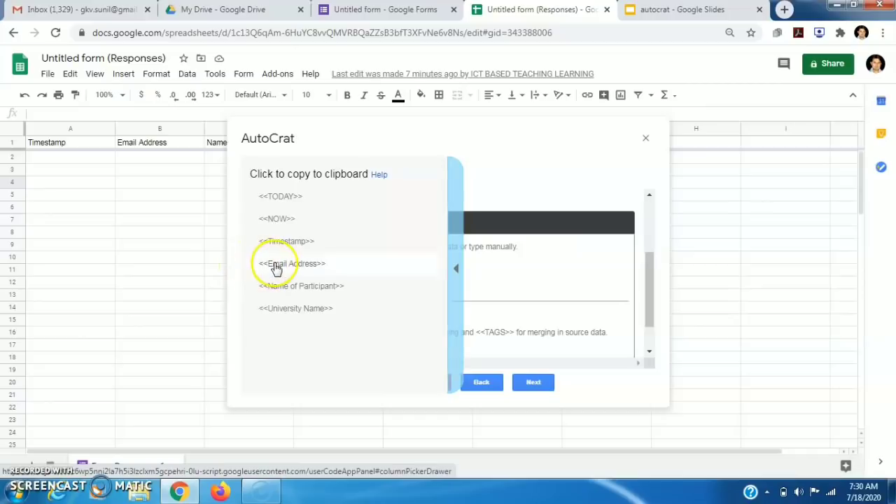
pyautogui.click(320, 247)
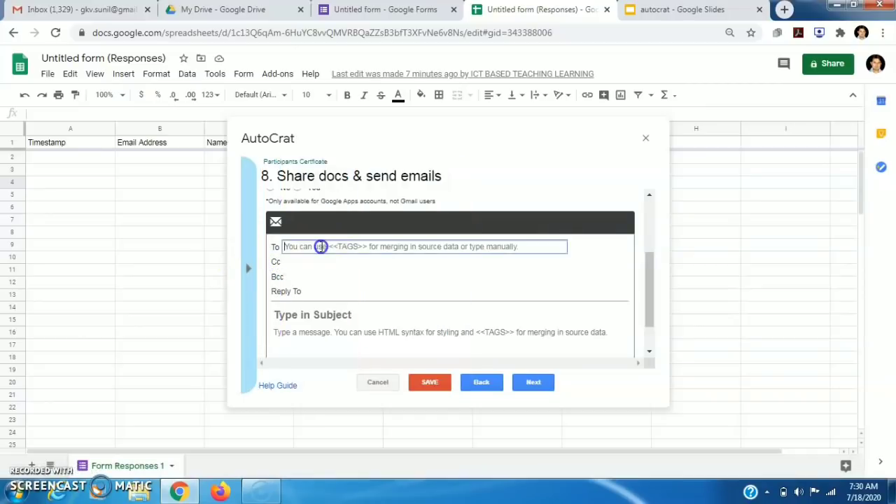
pyautogui.write('<<Email Address>>')
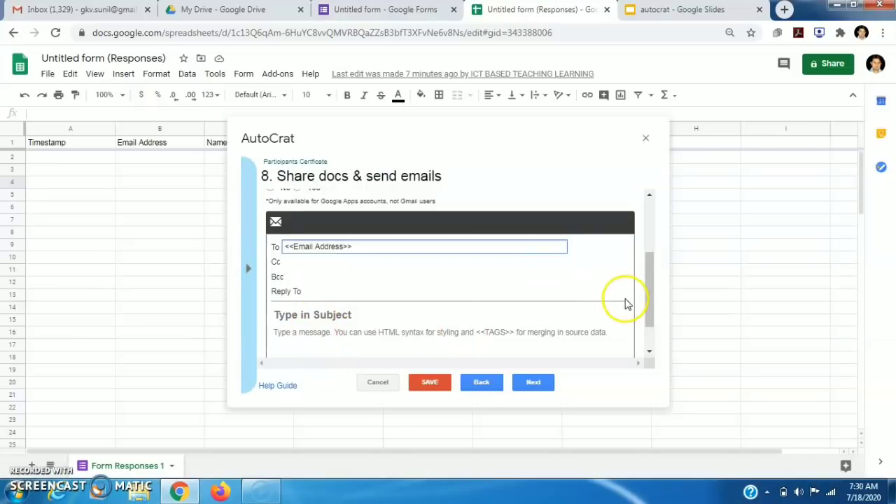
# Give the email the subject 'Your Certificate.' and a 'Congratulations...' message body
pyautogui.moveTo(646, 300); pyautogui.dragTo(650, 324)
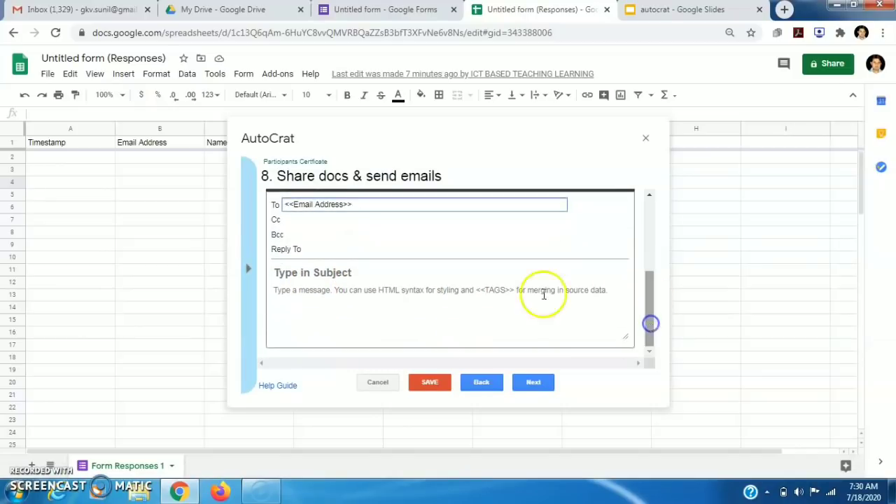
pyautogui.click(322, 273)
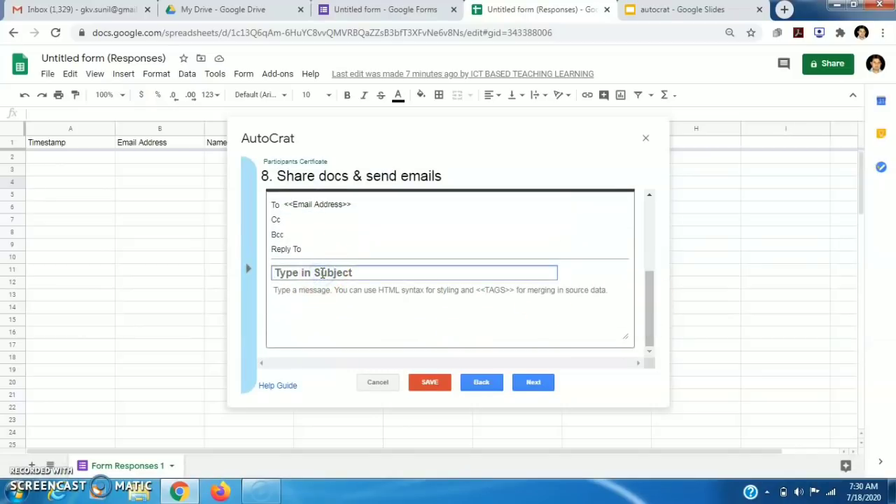
pyautogui.write('Your Certifica')
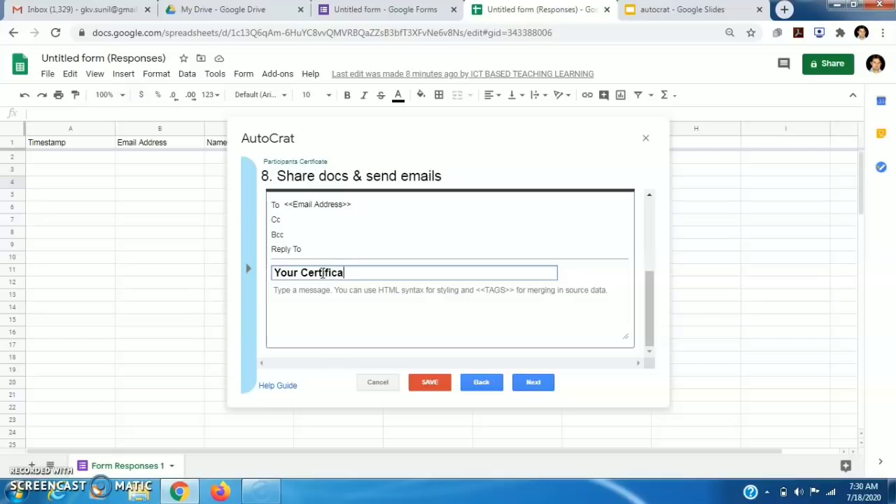
pyautogui.write('te.')
pyautogui.click(320, 295)
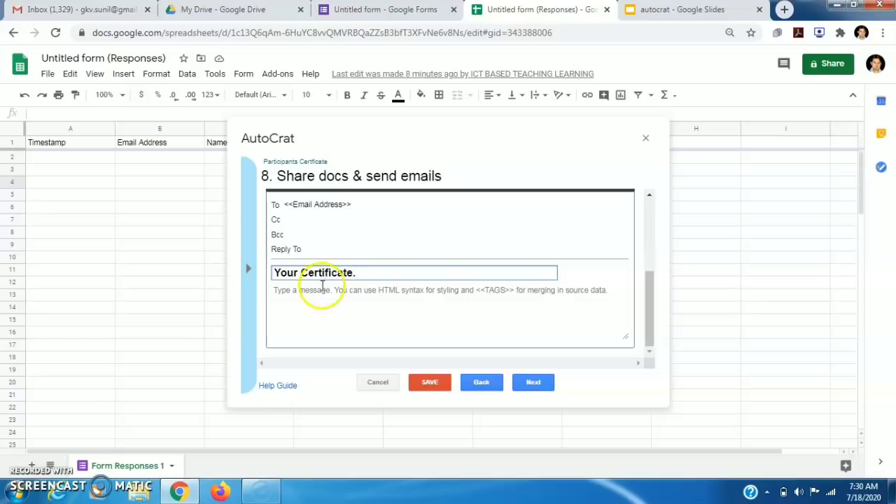
pyautogui.write('Congratulations...')
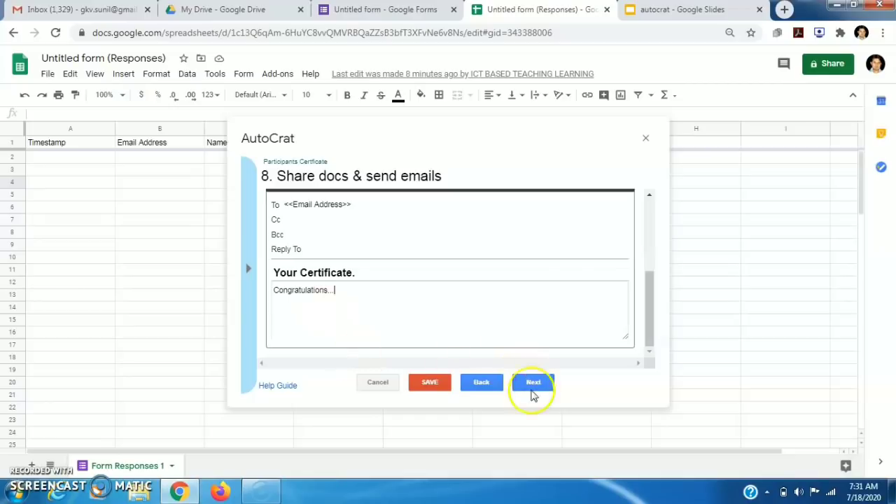
pyautogui.click(530, 387)
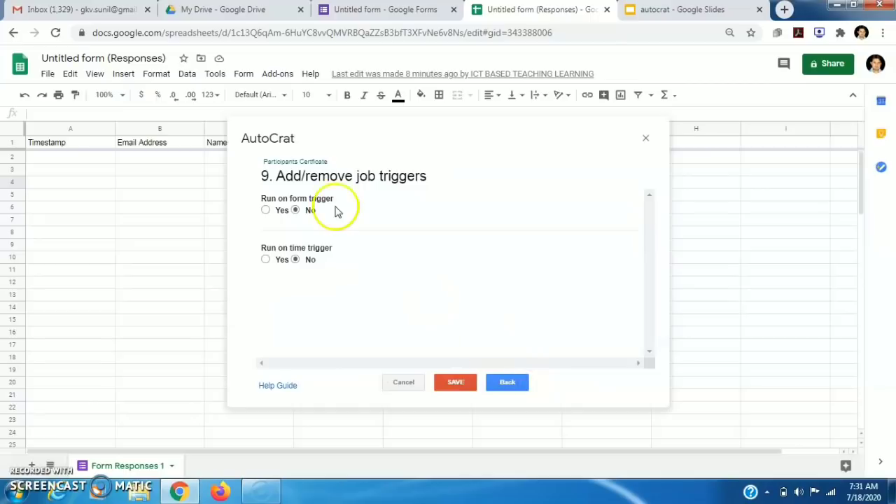
# Enable the form-submit trigger for Participants Certficate and save the job
pyautogui.click(266, 211)
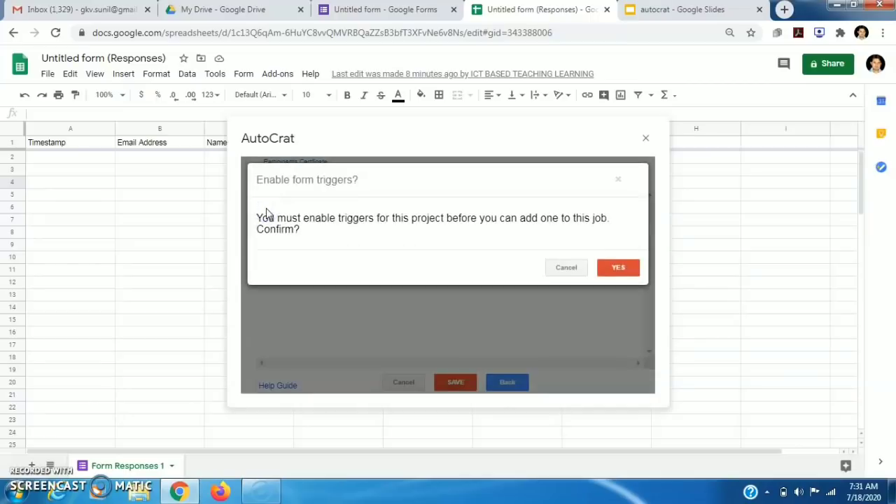
pyautogui.click(614, 273)
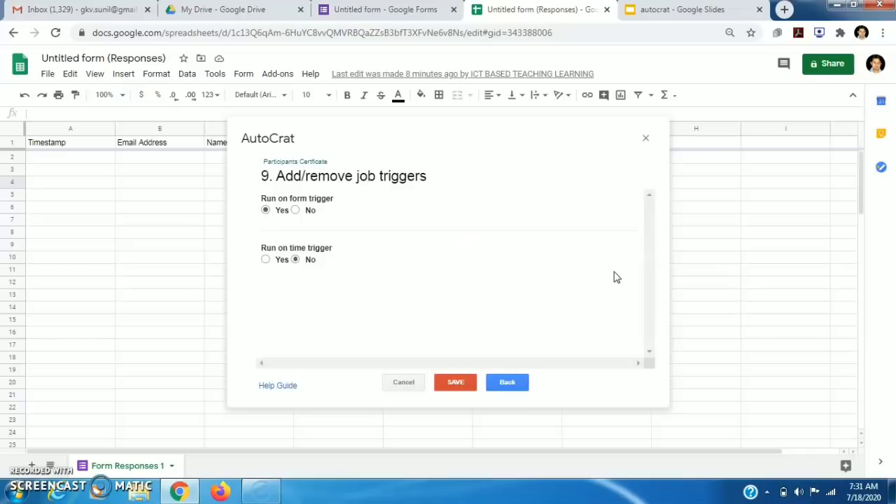
pyautogui.click(466, 389)
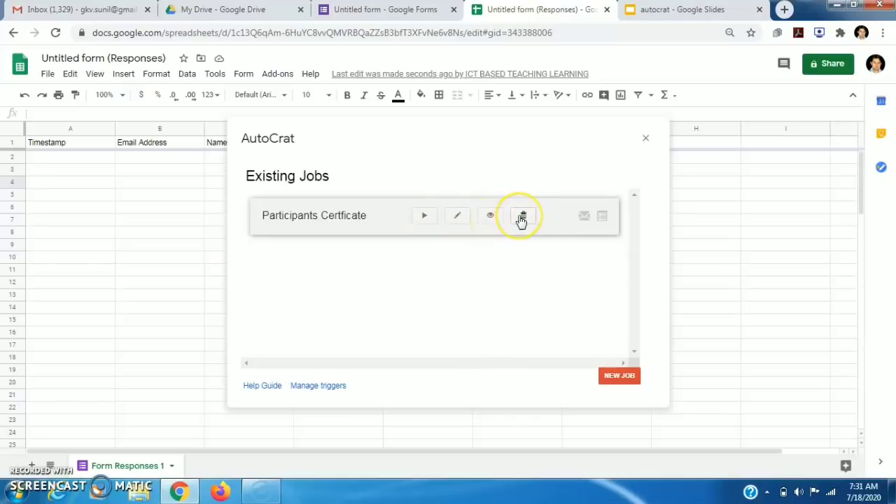
# Run the Participants Certficate job, then open the Autocrat Certificates form's live preview
pyautogui.click(424, 218)
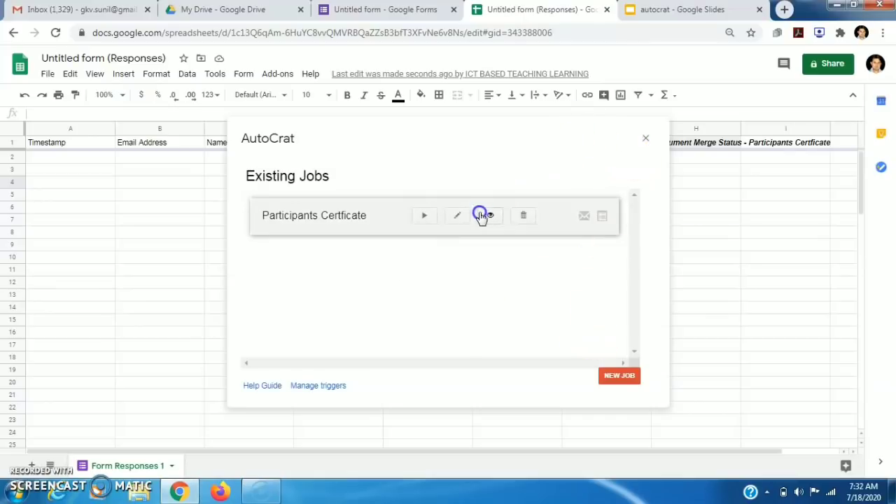
pyautogui.click(645, 140)
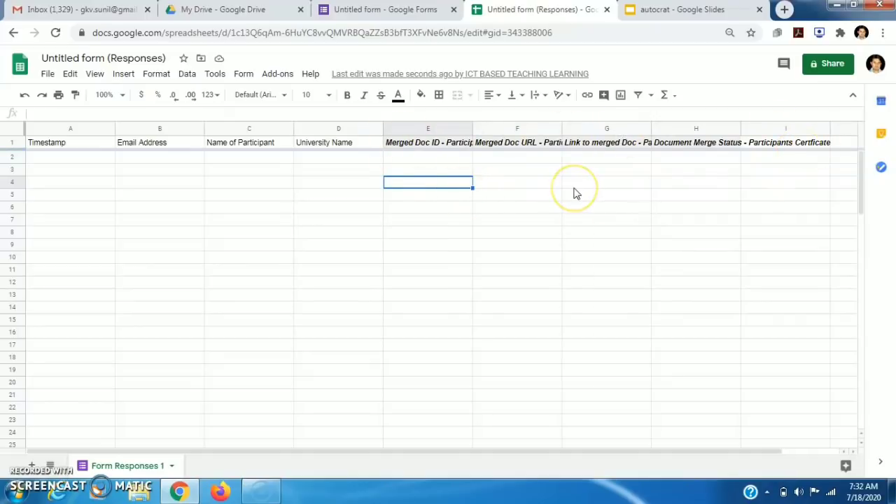
pyautogui.click(420, 9)
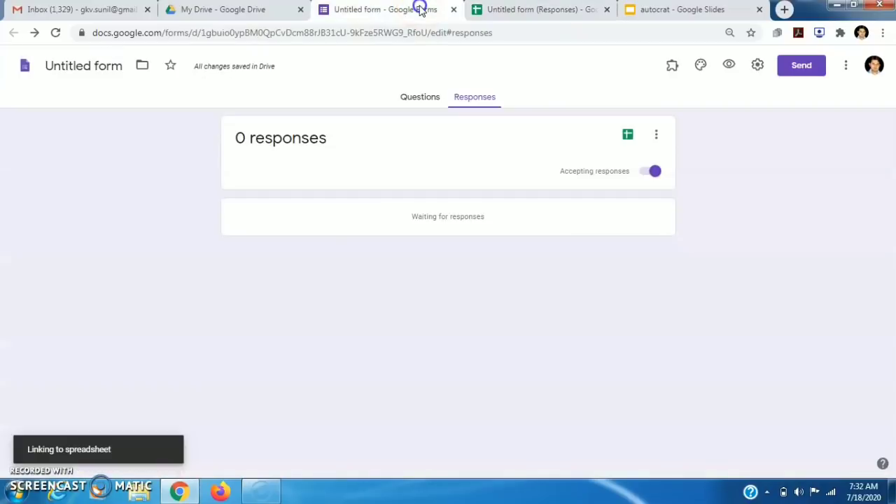
pyautogui.click(427, 98)
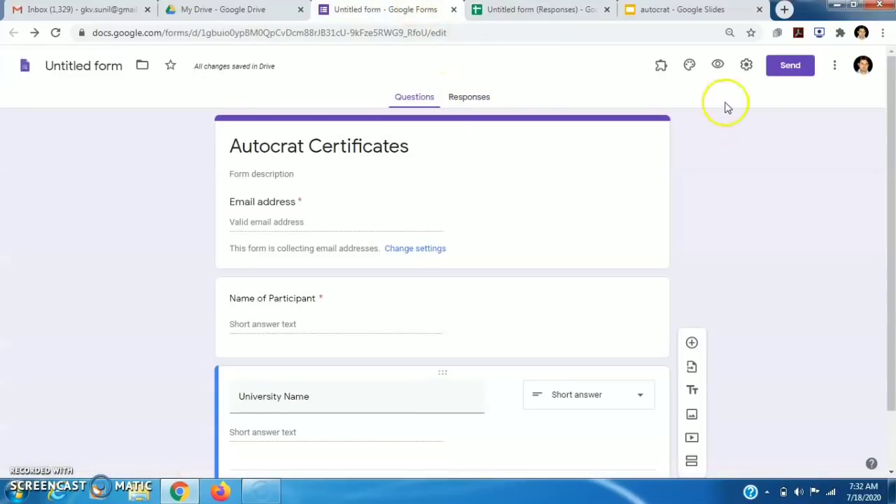
pyautogui.click(718, 66)
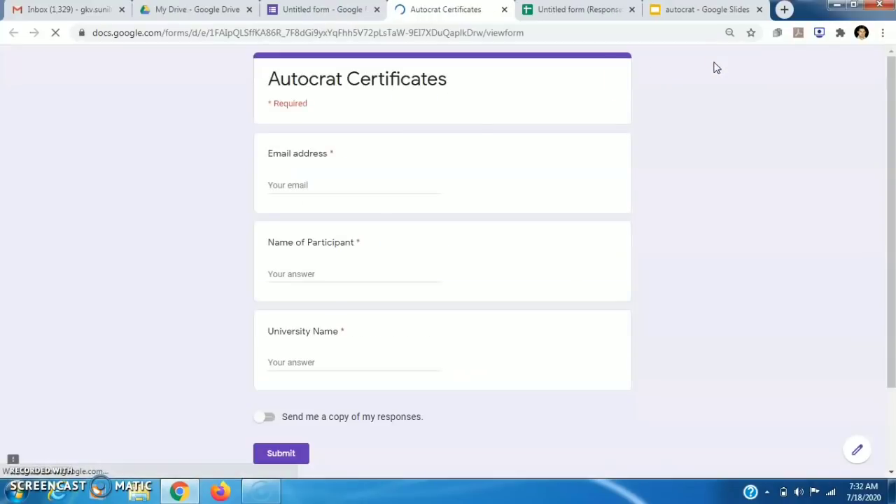
# Submit a test response with the participant's email, name, and university 'SVSU Meerut'
pyautogui.click(300, 186)
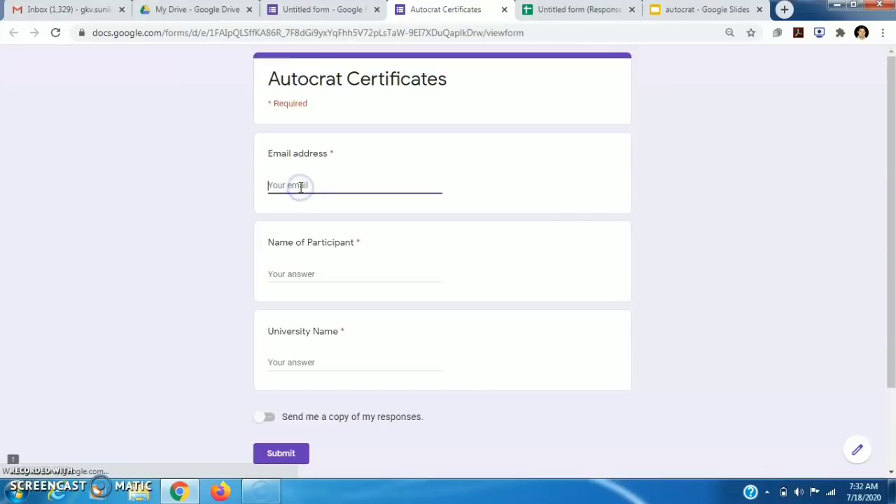
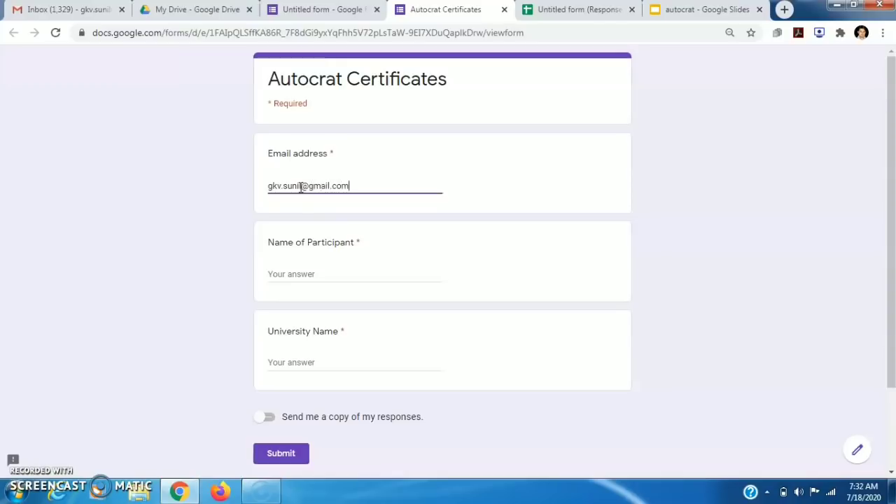
pyautogui.press('Tab')
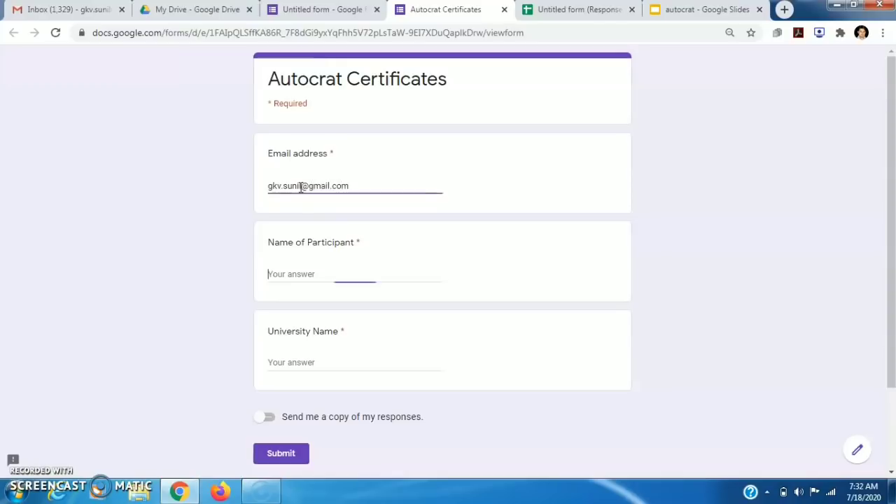
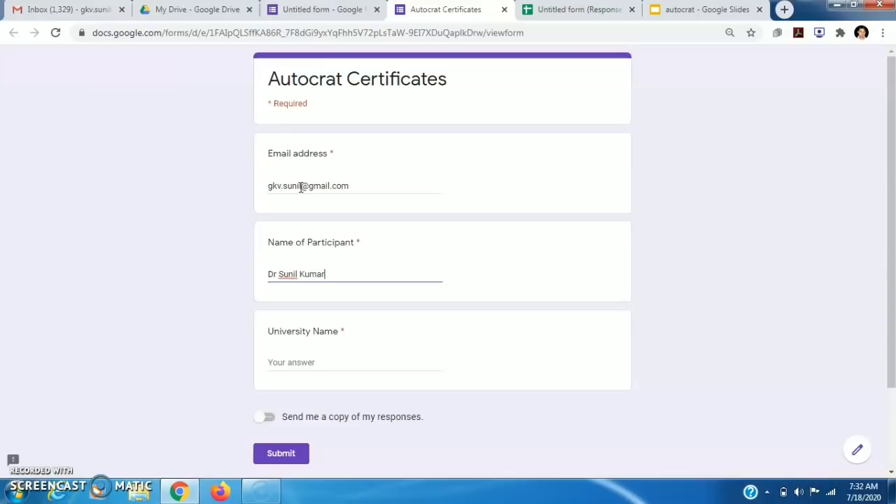
pyautogui.click(302, 364)
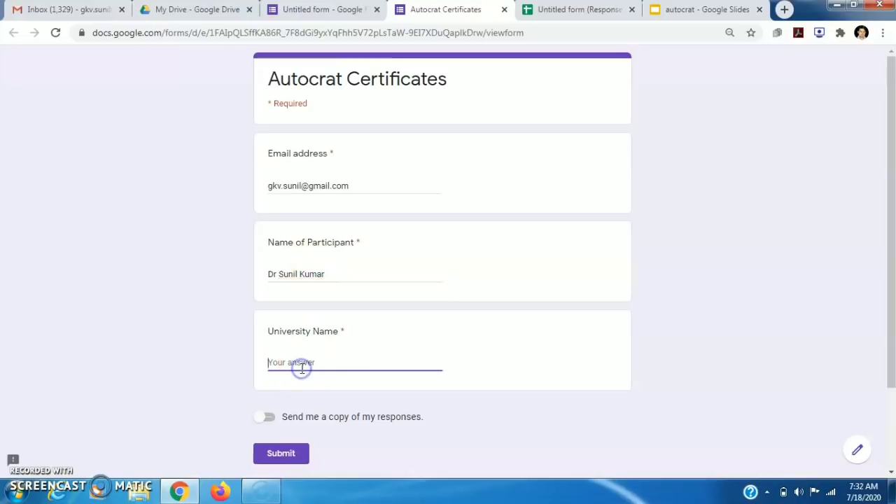
pyautogui.write('SVSU Meerut')
pyautogui.click(285, 454)
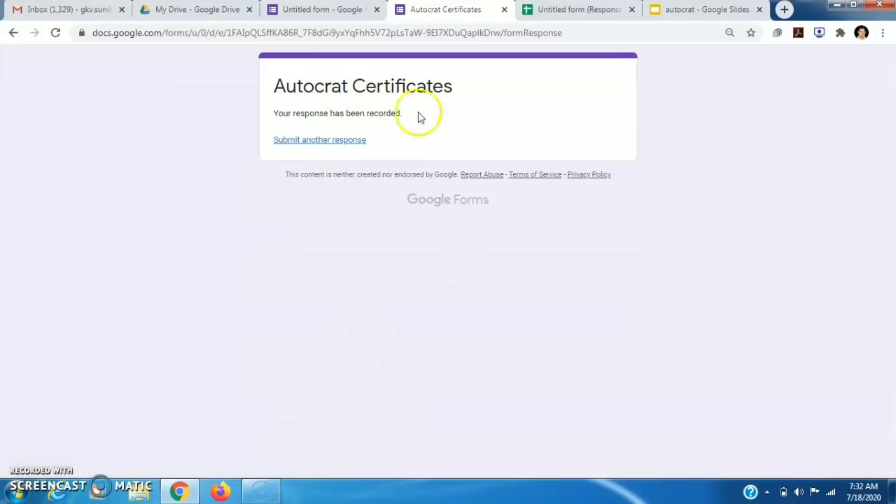
# Check row 2's Merged Doc ID, URL, link and merge status showing the PDF was created
pyautogui.click(581, 14)
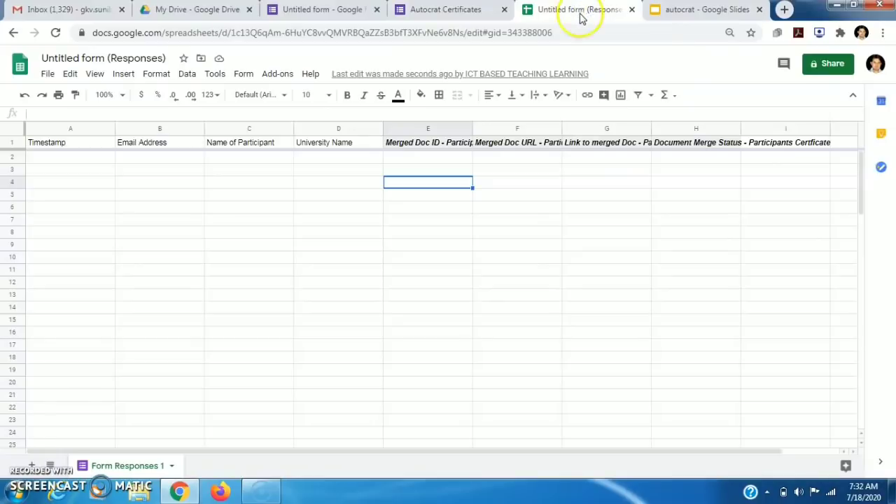
pyautogui.click(548, 396)
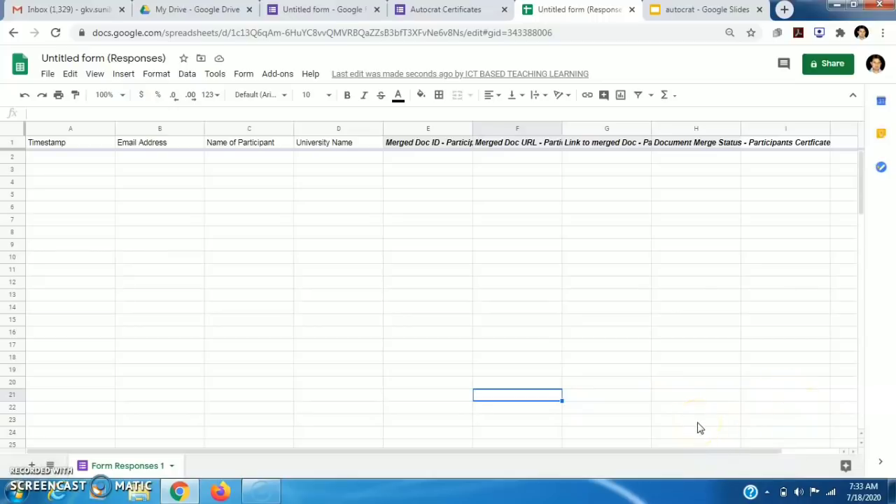
pyautogui.press('Right')
pyautogui.press('Right')
pyautogui.press('Right')
pyautogui.press('Right')
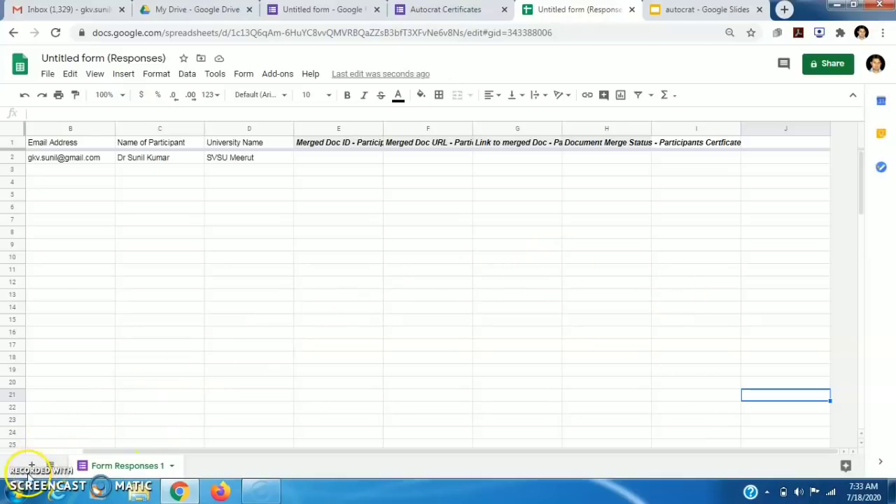
pyautogui.click(436, 370)
pyautogui.press('Left')
pyautogui.press('Left')
pyautogui.press('Left')
pyautogui.press('Left')
pyautogui.press('Left')
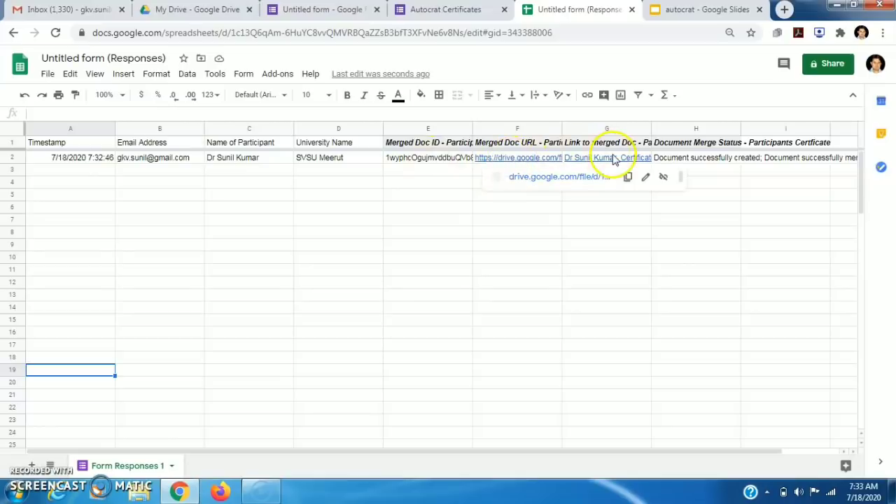
pyautogui.moveTo(616, 160)
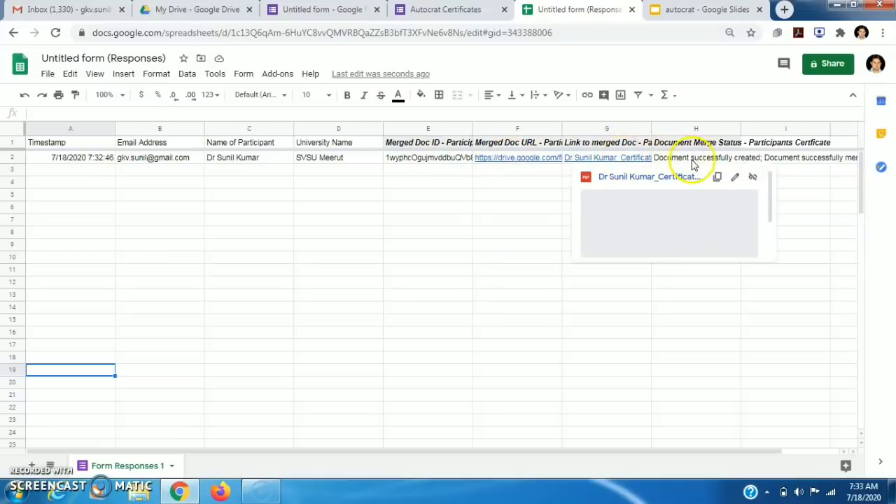
pyautogui.click(787, 161)
pyautogui.press('Right')
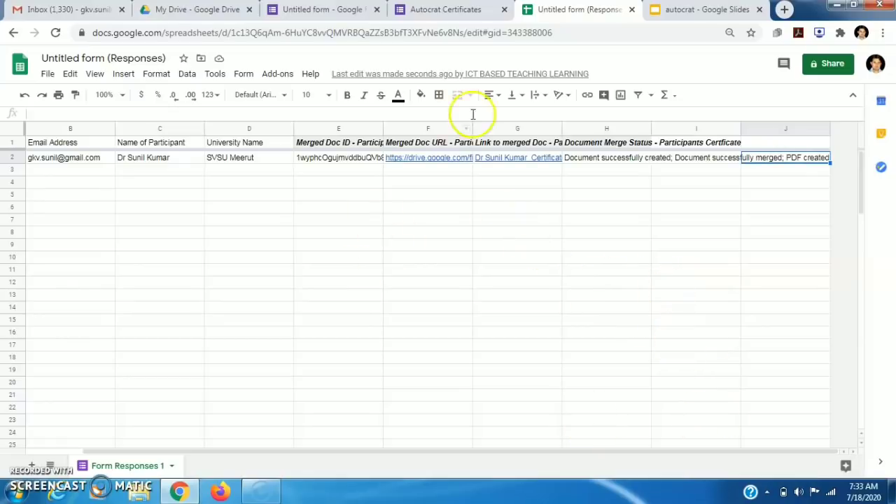
pyautogui.click(79, 10)
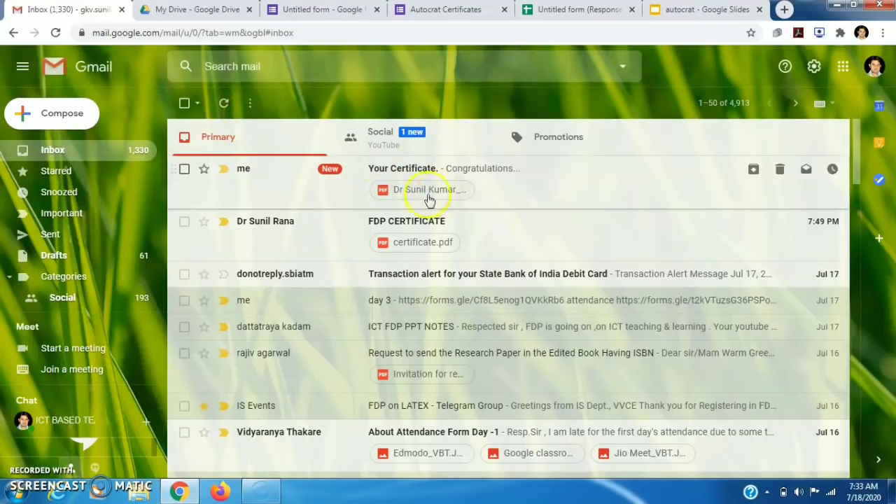
# Open the PDF attached to the 'Your Certificate.' email and highlight the merged participant name
pyautogui.click(423, 191)
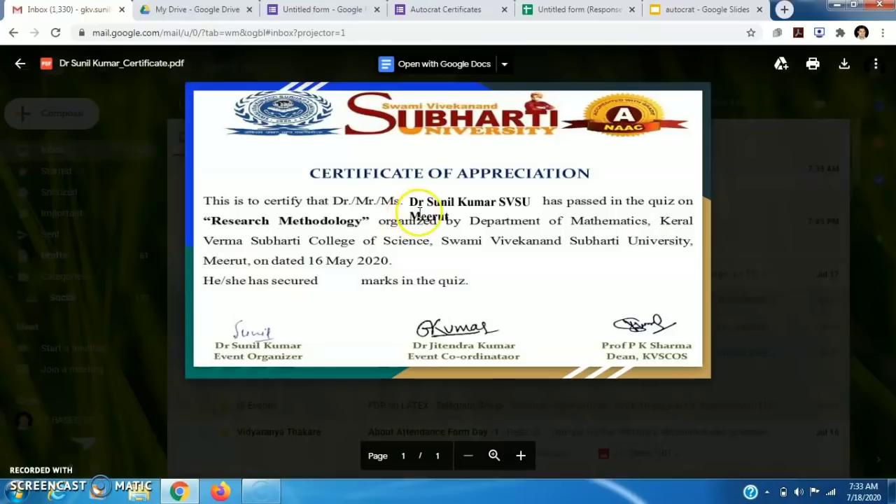
pyautogui.moveTo(406, 199); pyautogui.dragTo(511, 204)
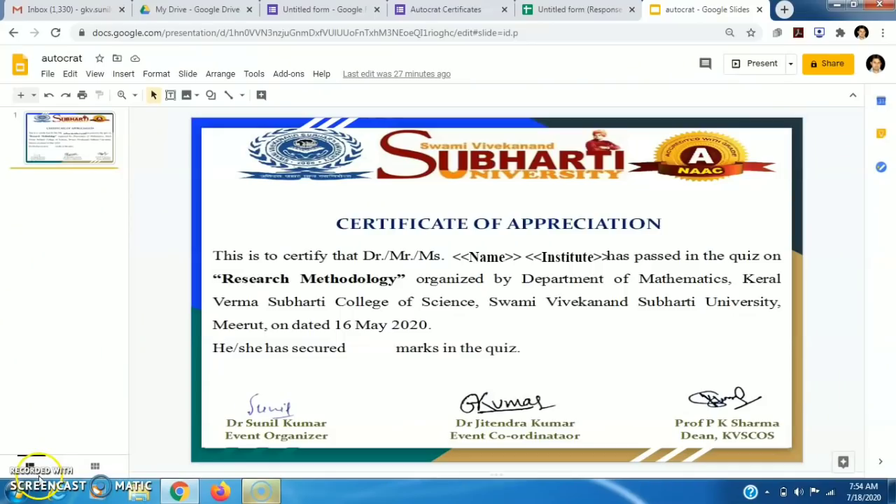
# Review the Slides certificate template's <<Name>> and <<Institute>> placeholders, then close it
pyautogui.click(384, 228)
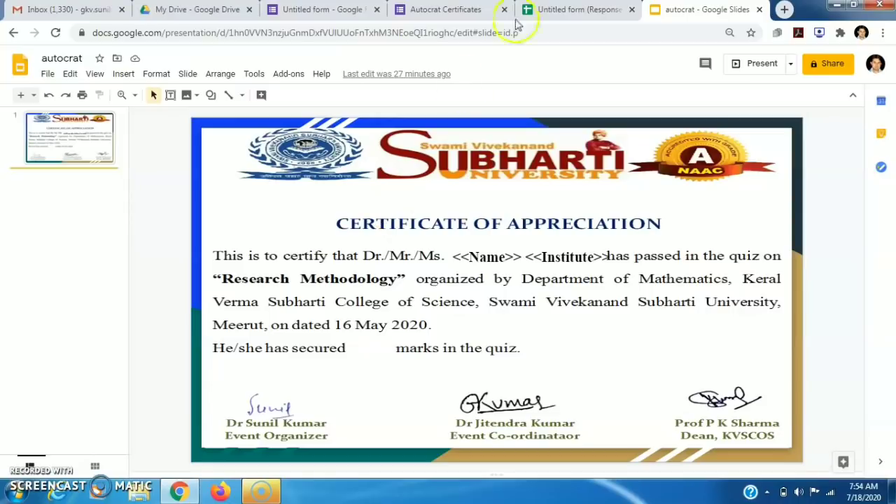
pyautogui.click(759, 9)
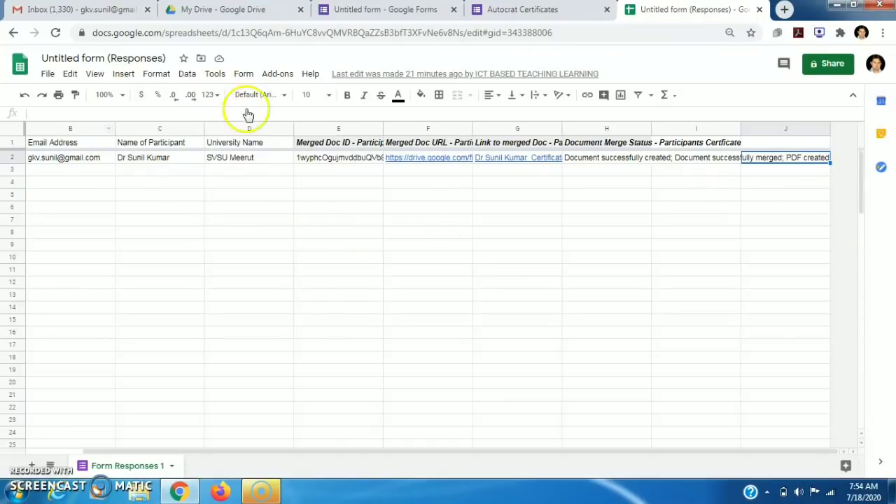
# Launch Autocrat from Add-ons to list existing jobs, including Participants Certficate
pyautogui.click(215, 74)
pyautogui.moveTo(286, 76)
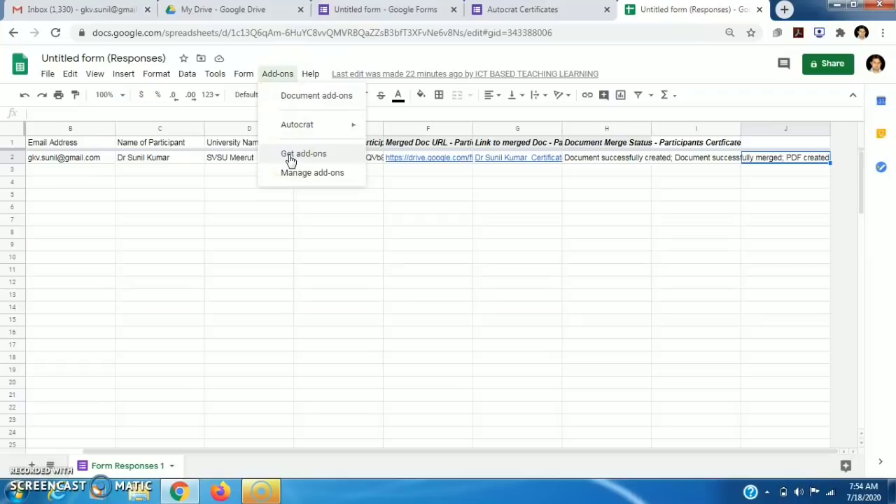
pyautogui.click(324, 161)
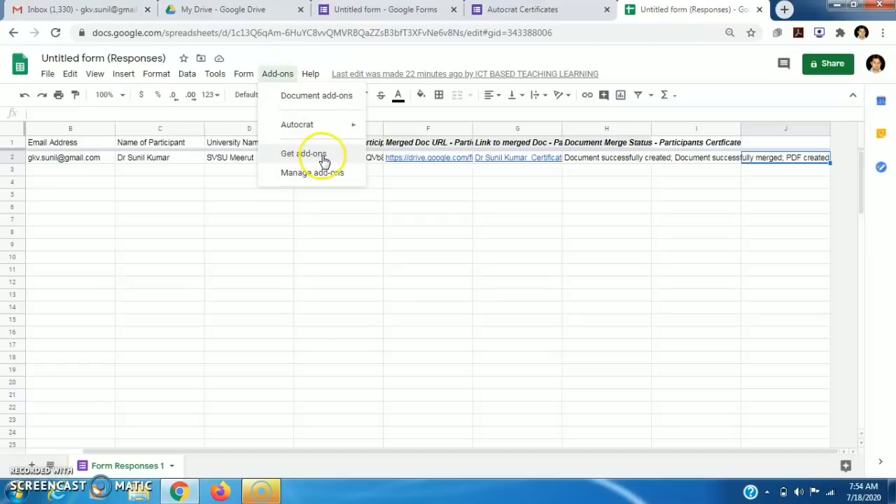
pyautogui.click(306, 126)
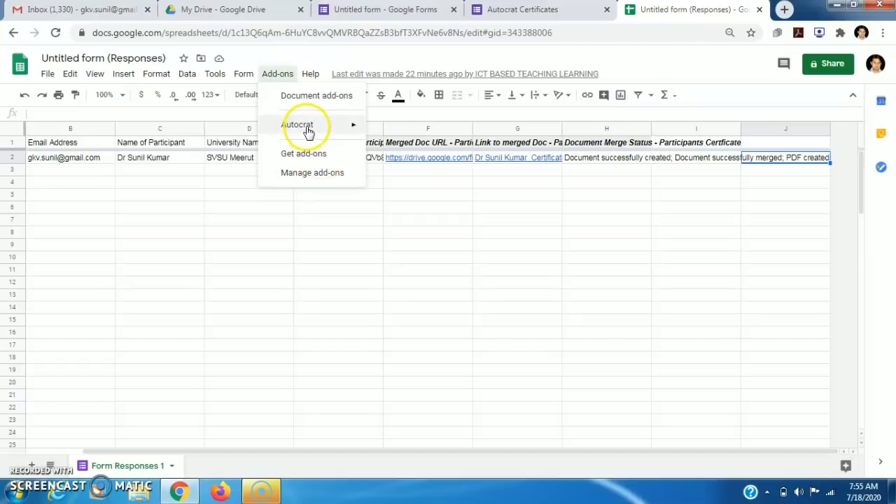
pyautogui.click(398, 131)
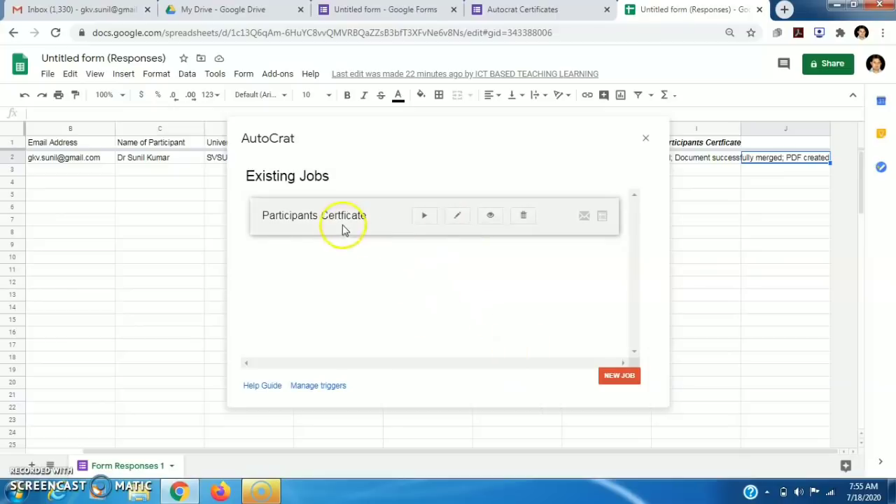
# Create a new merge job named 'autocrat' using the recent autocrat Slides template
pyautogui.click(621, 379)
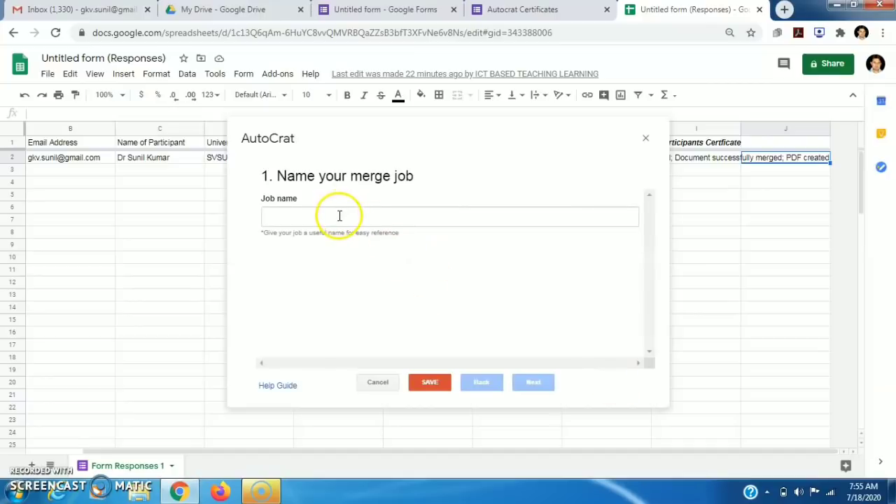
pyautogui.click(339, 216)
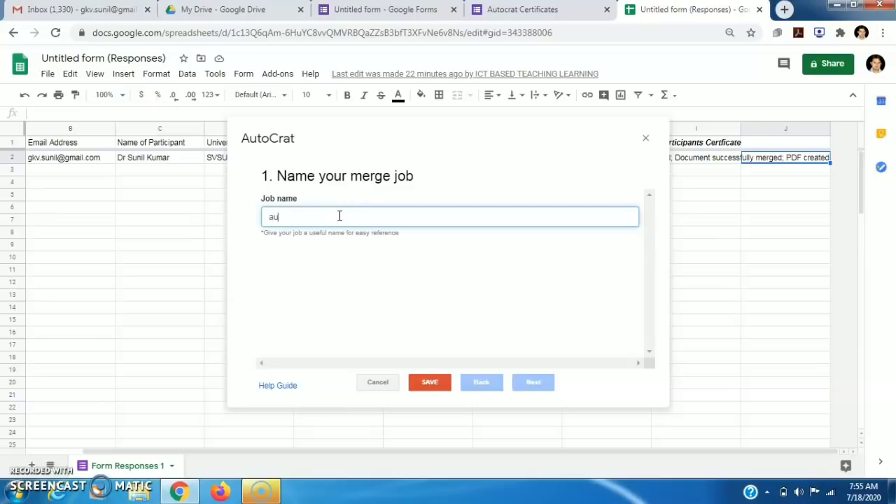
pyautogui.write('autocrat')
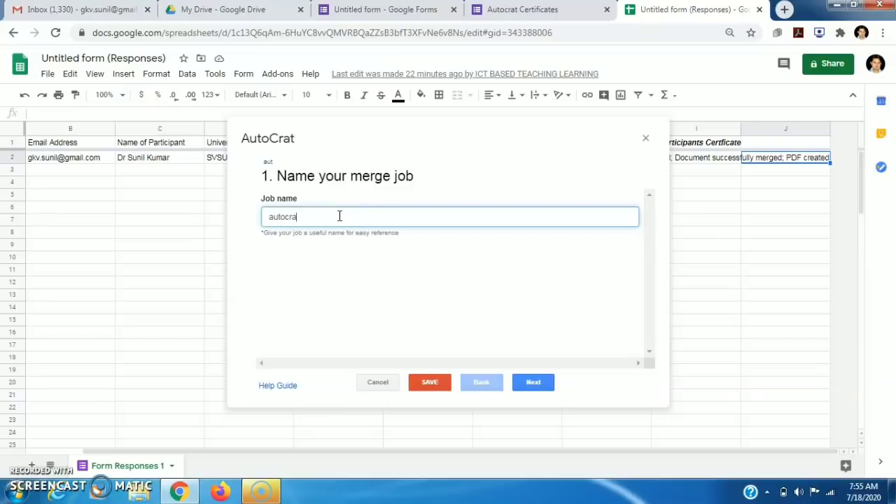
pyautogui.click(534, 383)
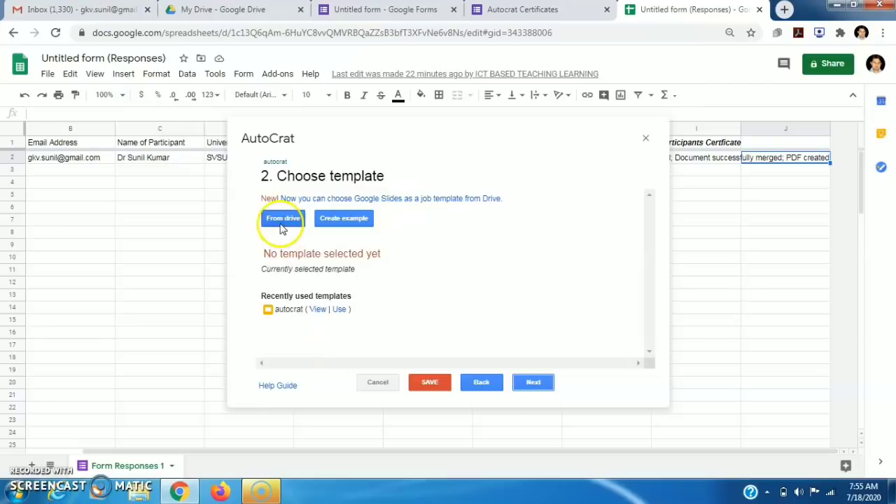
pyautogui.click(340, 309)
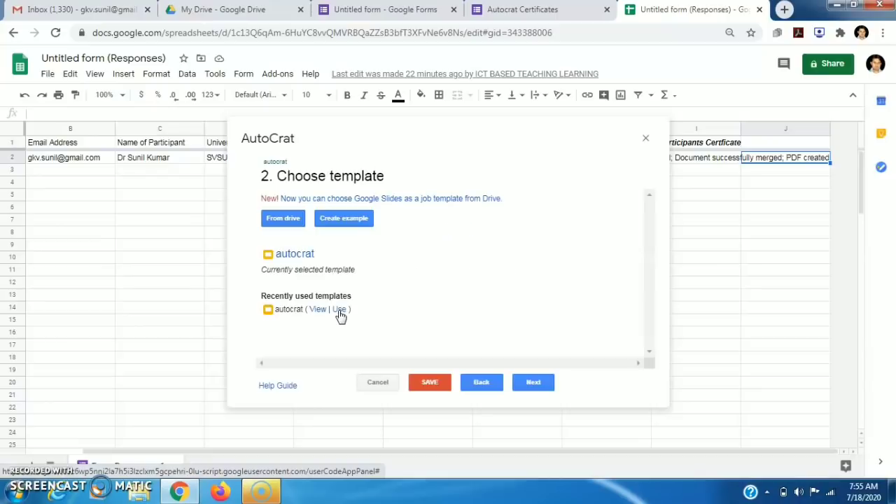
# Map the Name tag to Name of Participant and the Institute tag to University Name
pyautogui.click(532, 383)
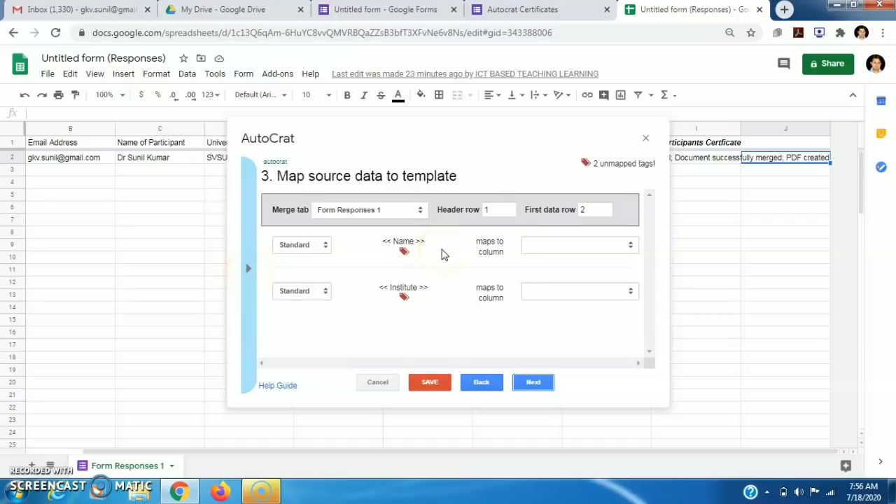
pyautogui.click(248, 269)
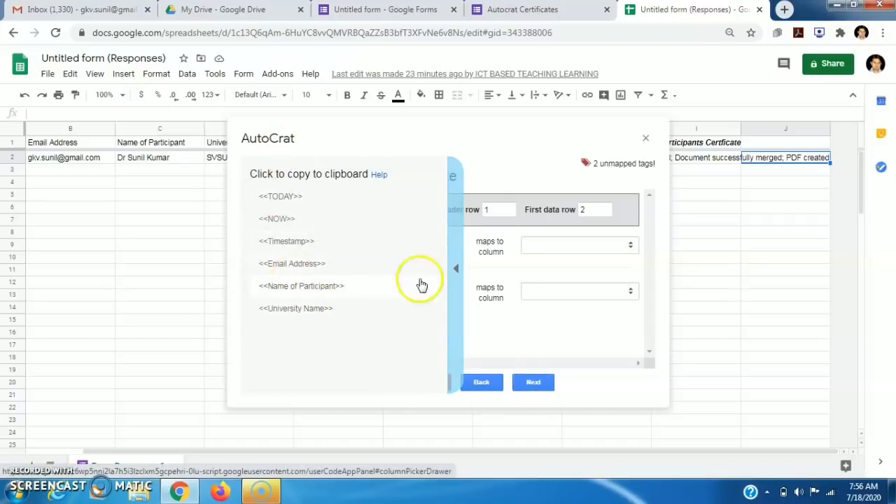
pyautogui.click(455, 269)
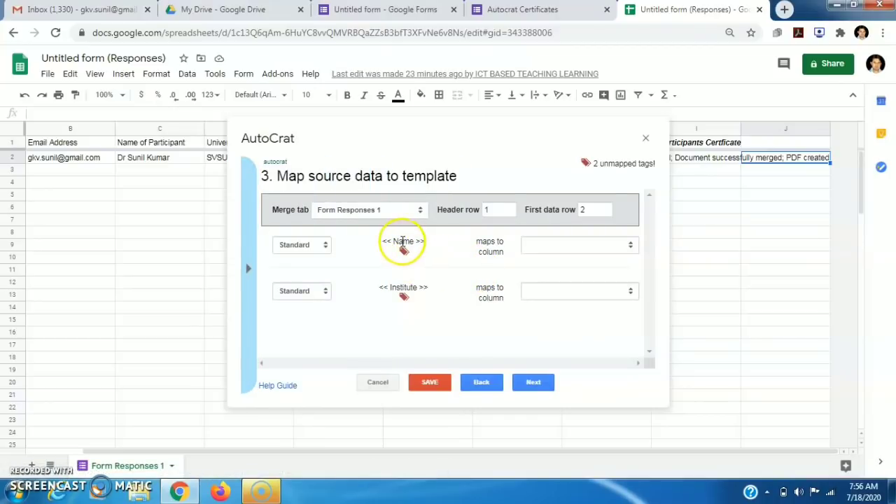
pyautogui.click(630, 247)
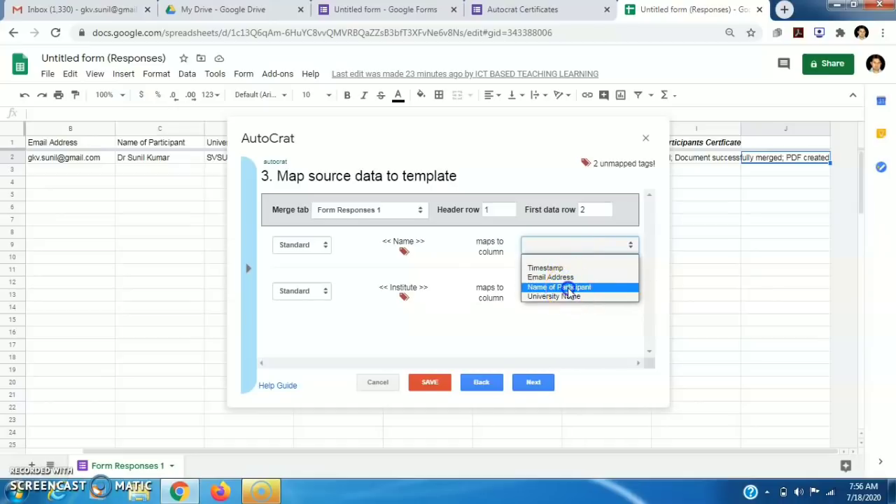
pyautogui.click(570, 288)
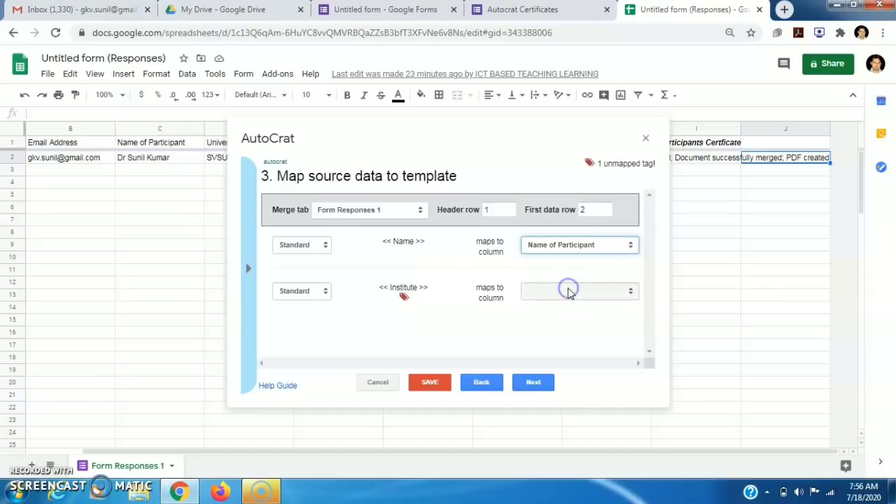
pyautogui.click(628, 293)
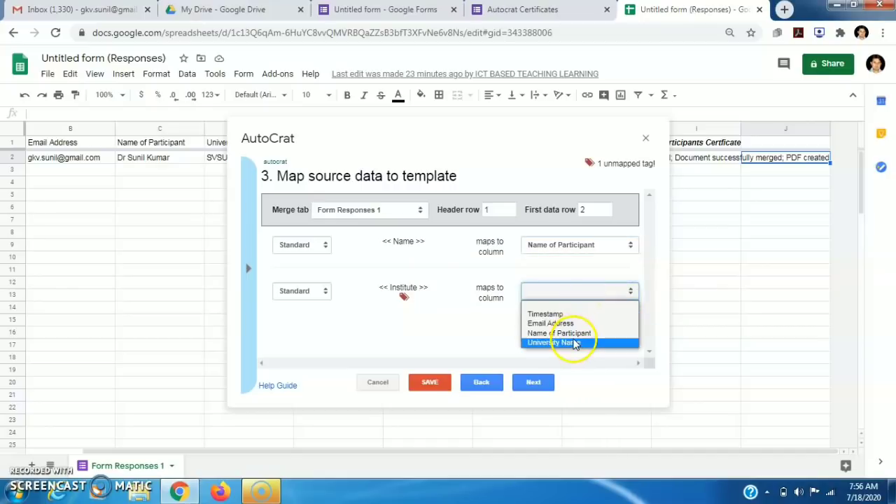
pyautogui.click(574, 343)
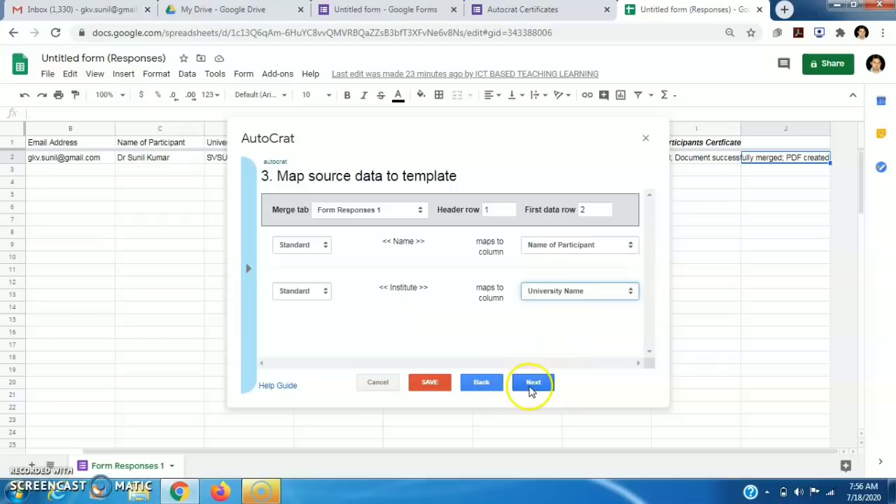
pyautogui.click(532, 384)
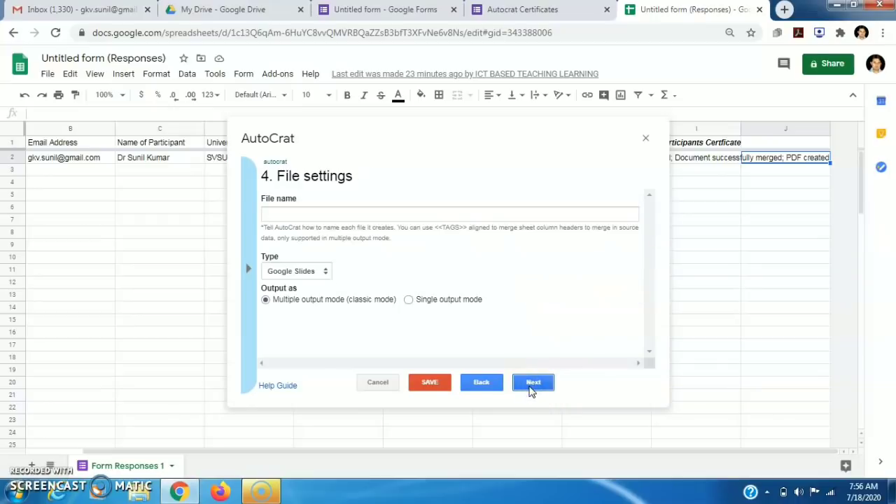
# Name output files <<Name of Participant>> and set the output file type to PDF
pyautogui.click(370, 213)
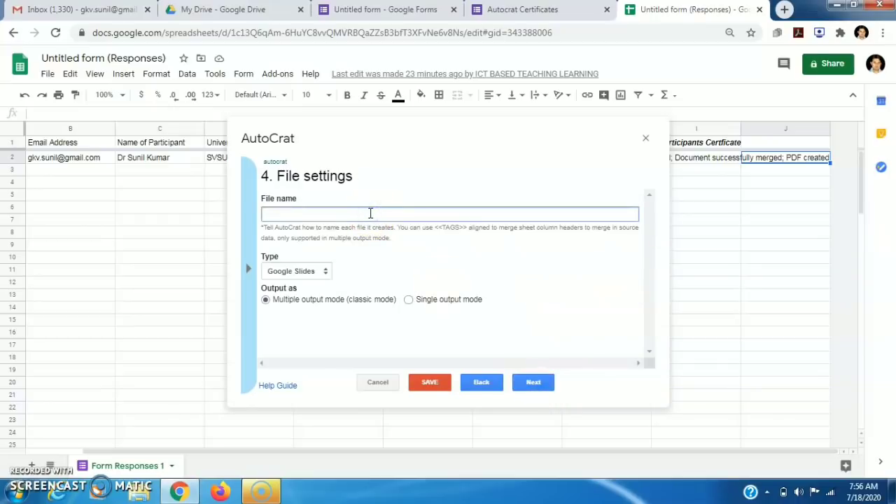
pyautogui.click(248, 269)
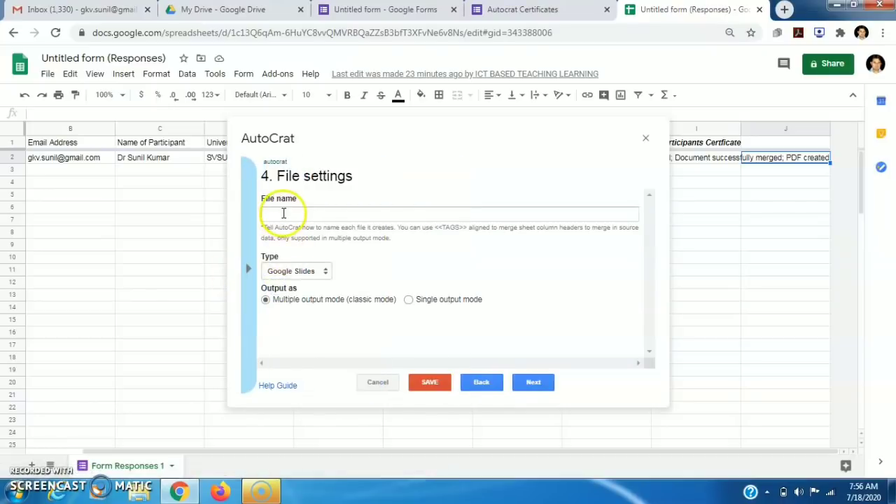
pyautogui.click(282, 213)
pyautogui.rightClick(282, 213)
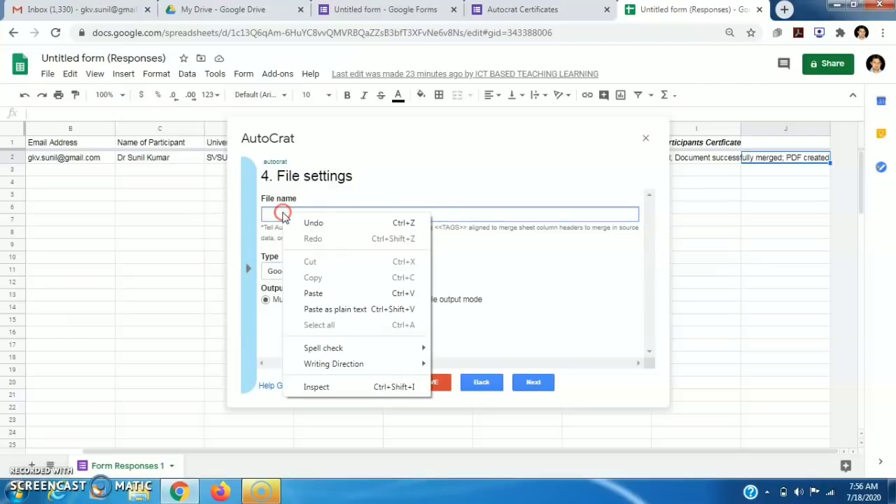
pyautogui.click(316, 292)
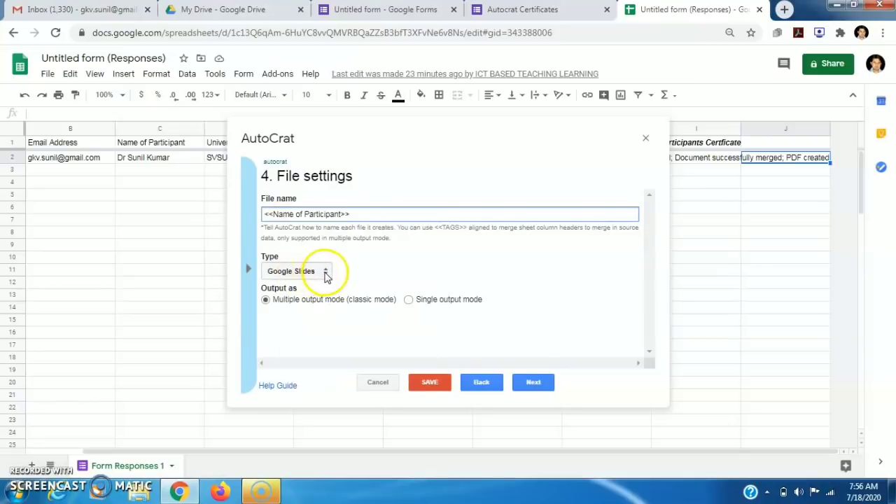
pyautogui.click(324, 273)
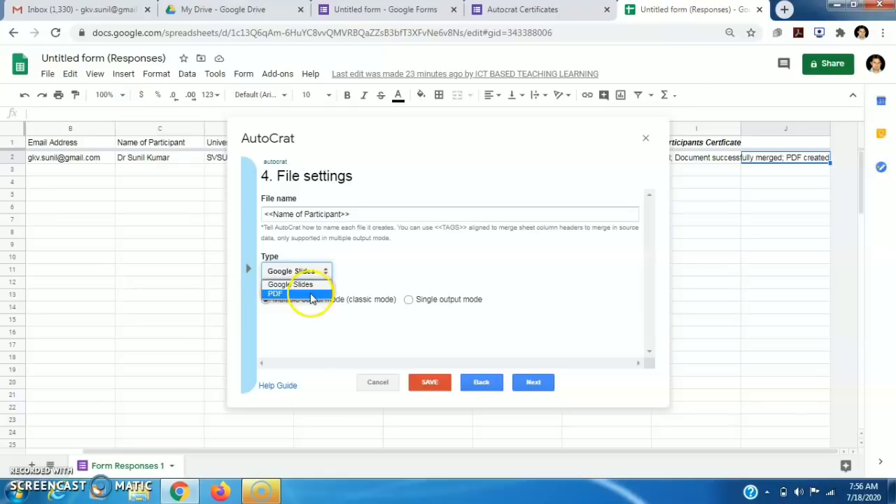
pyautogui.click(312, 295)
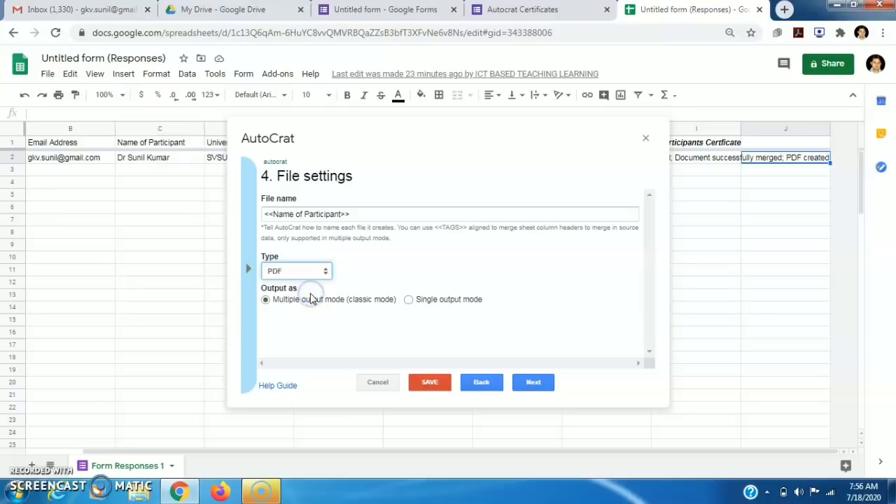
# Skip the destination folder, dynamic folder reference and merge condition steps
pyautogui.click(532, 385)
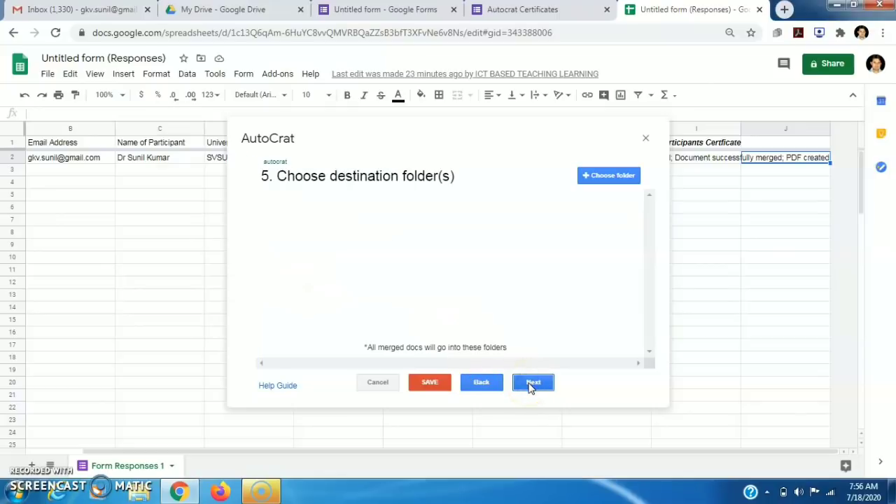
pyautogui.click(531, 385)
pyautogui.click(530, 386)
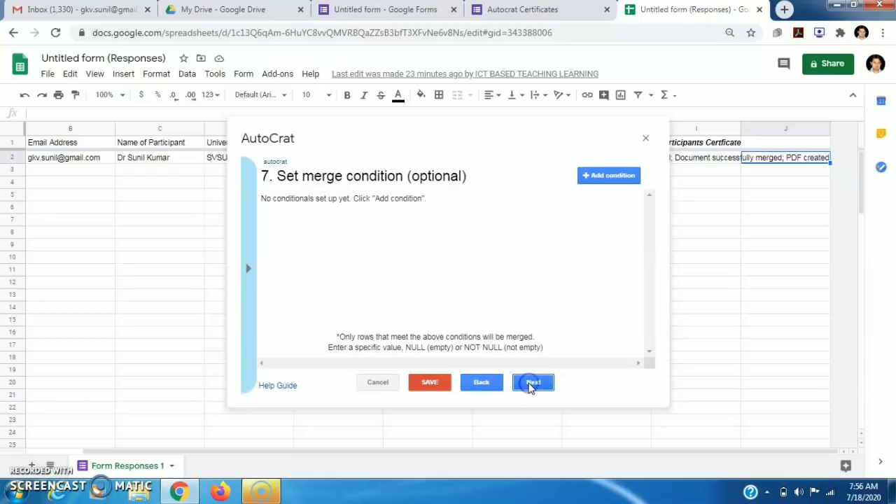
pyautogui.click(530, 387)
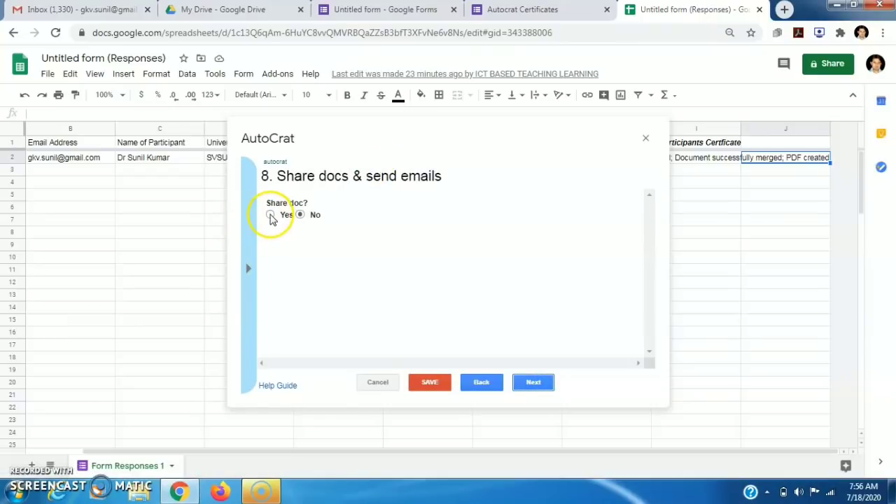
# Share the merged PDF and email it to <<Email Address>> with subject 'hello'
pyautogui.click(270, 216)
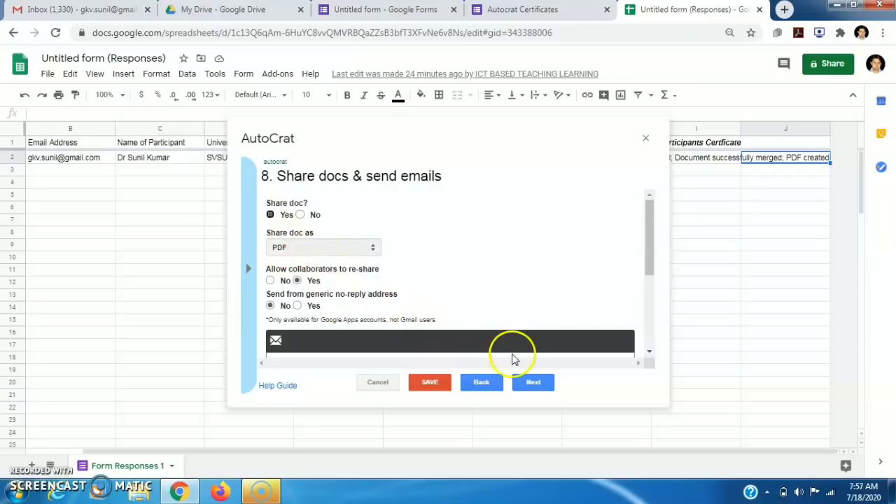
pyautogui.moveTo(649, 257); pyautogui.dragTo(651, 297)
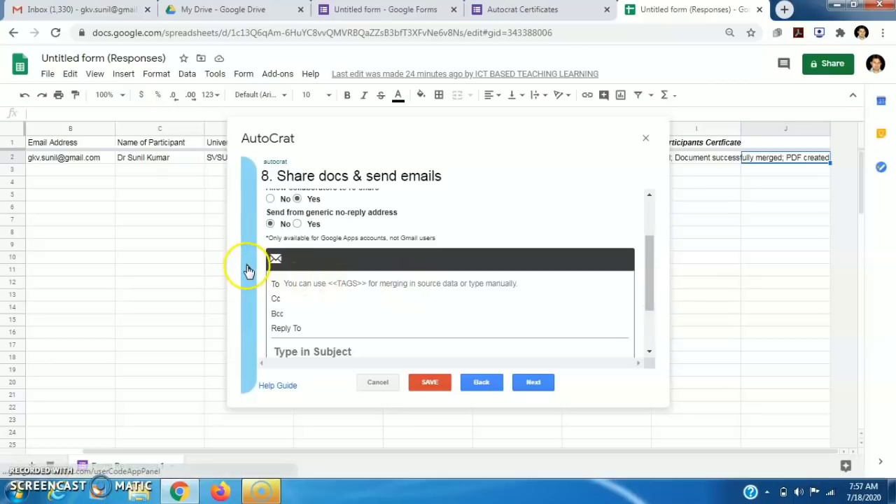
pyautogui.click(248, 268)
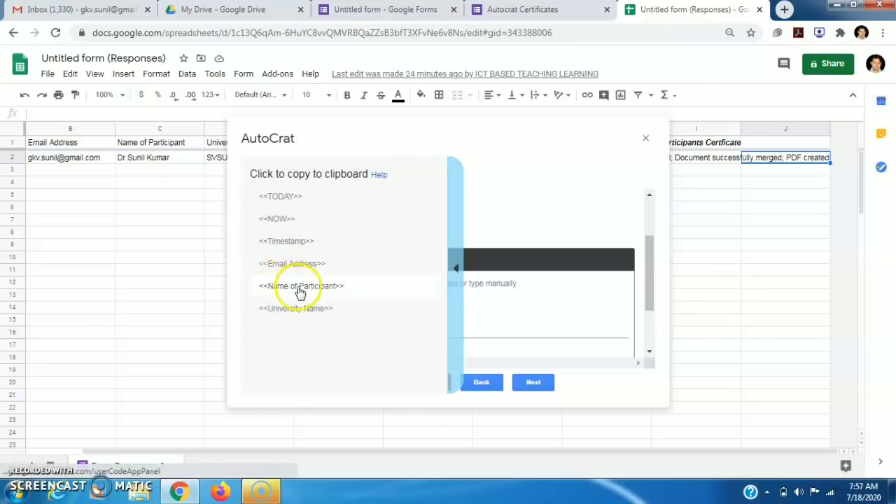
pyautogui.click(295, 263)
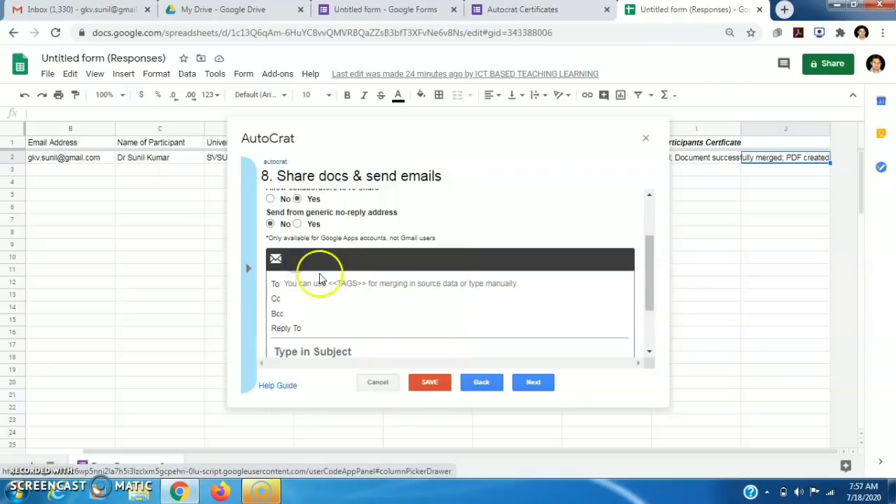
pyautogui.rightClick(332, 280)
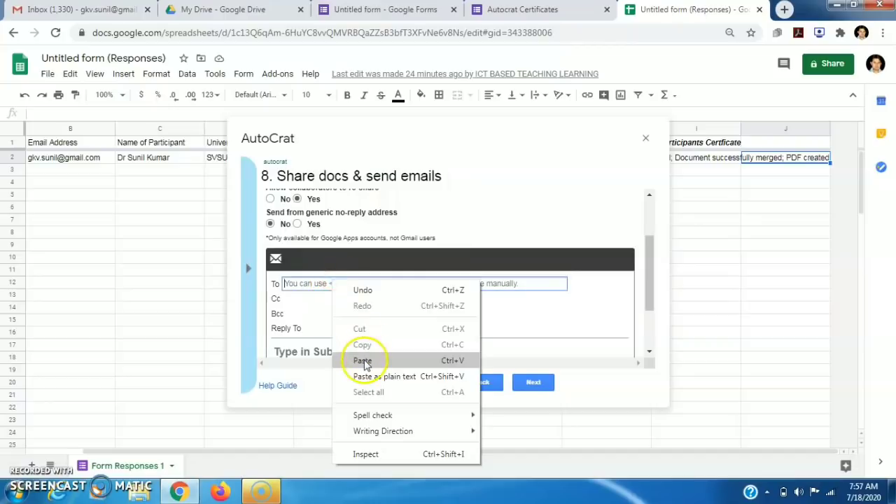
pyautogui.click(362, 360)
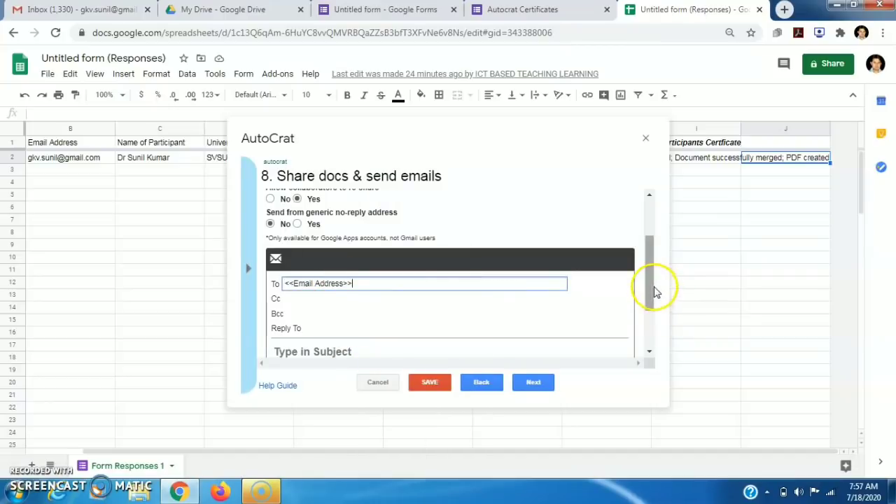
pyautogui.moveTo(654, 286); pyautogui.dragTo(651, 327)
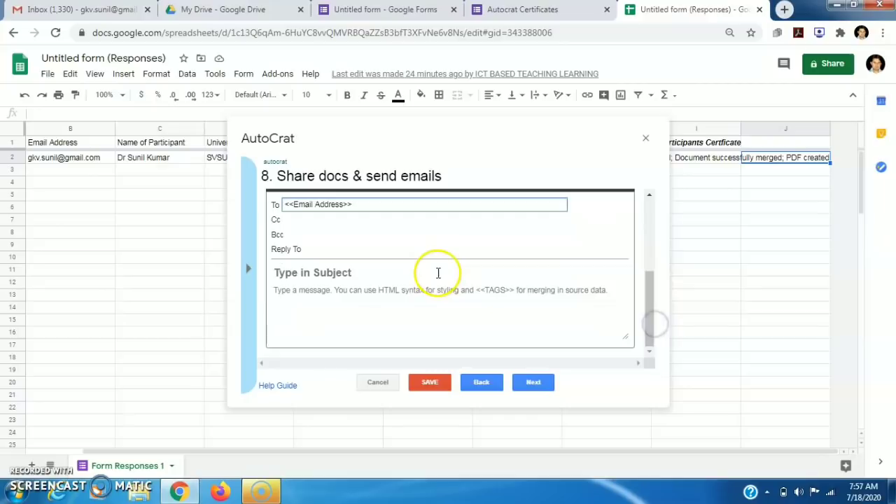
pyautogui.click(438, 273)
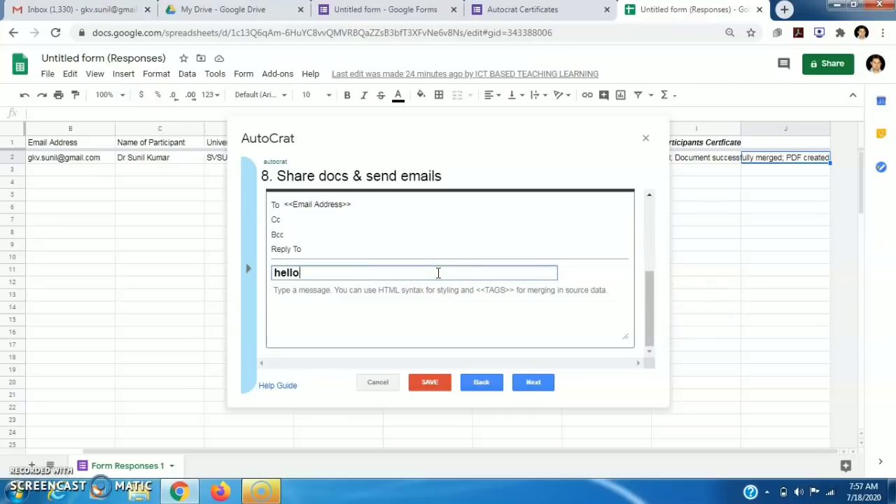
pyautogui.click(533, 383)
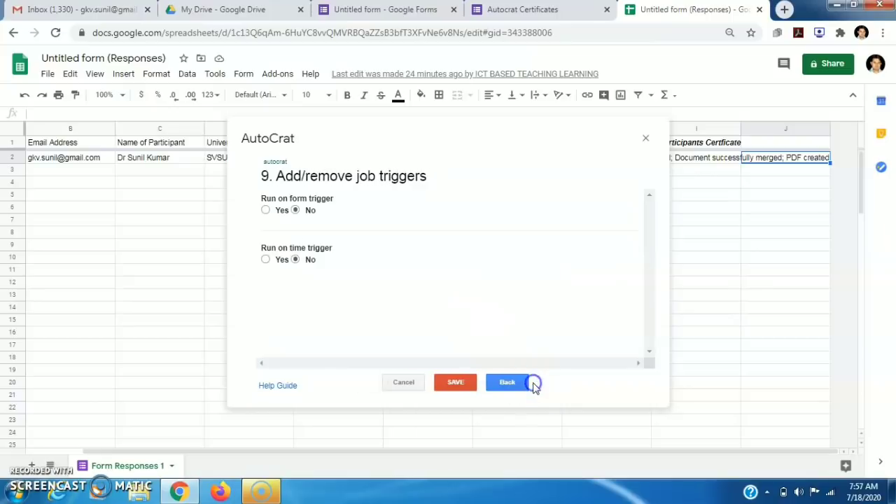
# Enable the run-on-form-submit trigger, attempt to save, dismiss the missing-destination error, and close AutoCrat
pyautogui.click(265, 211)
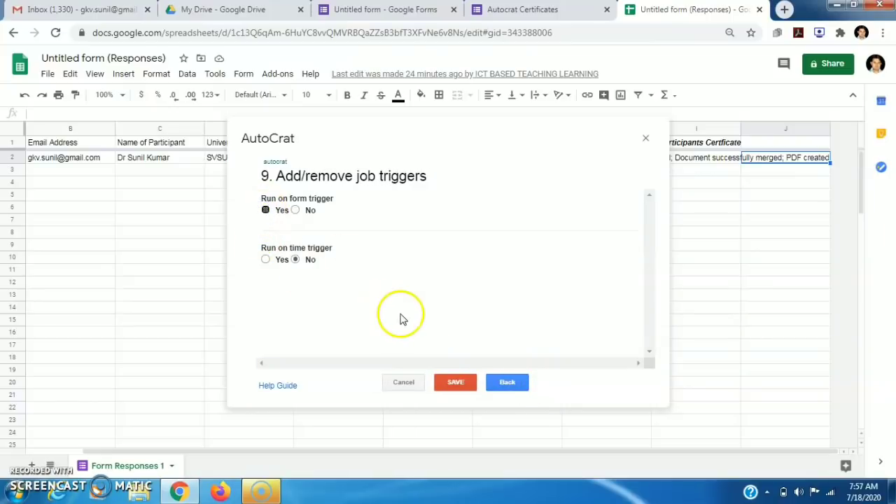
pyautogui.click(474, 385)
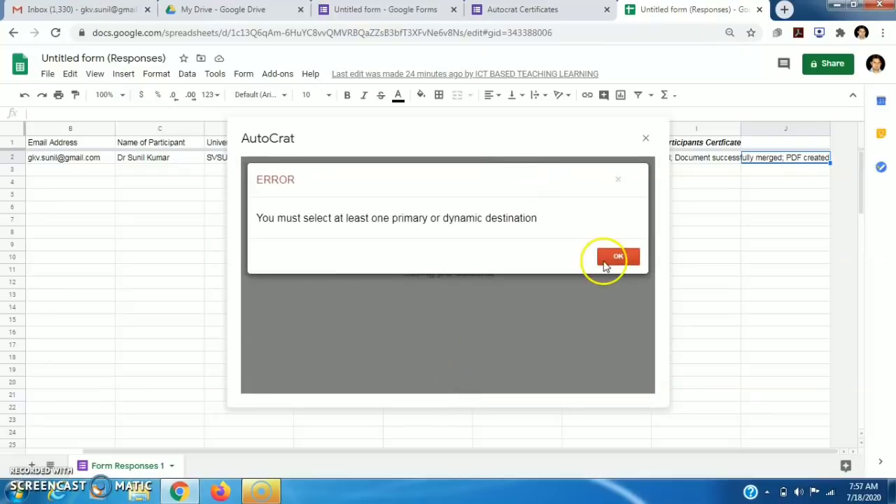
pyautogui.click(619, 258)
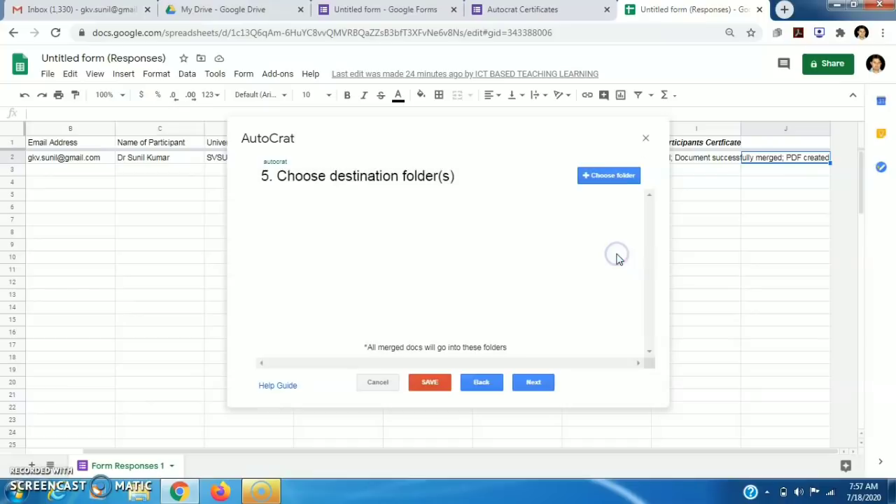
pyautogui.click(647, 139)
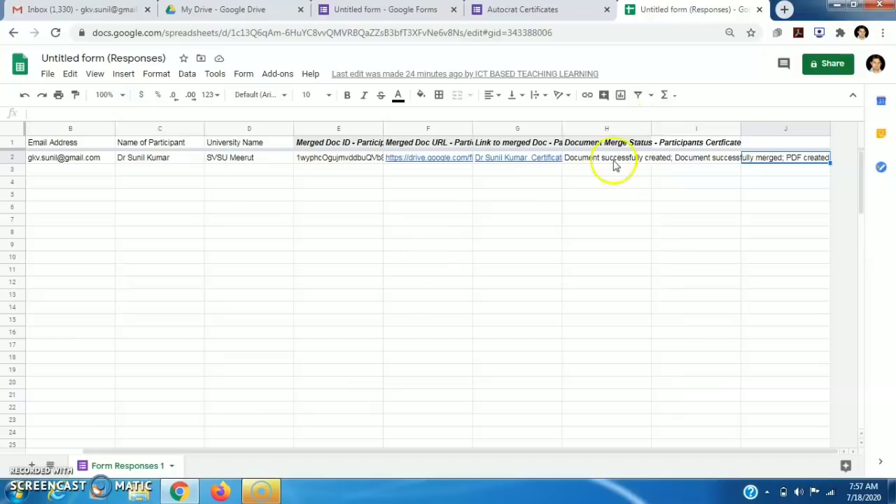
# Scroll the responses sheet to show Timestamp through the merged-doc and merge status columns
pyautogui.moveTo(862, 199)
pyautogui.mouseDown()
pyautogui.moveTo(861, 320)
pyautogui.moveTo(861, 189)
pyautogui.mouseUp()
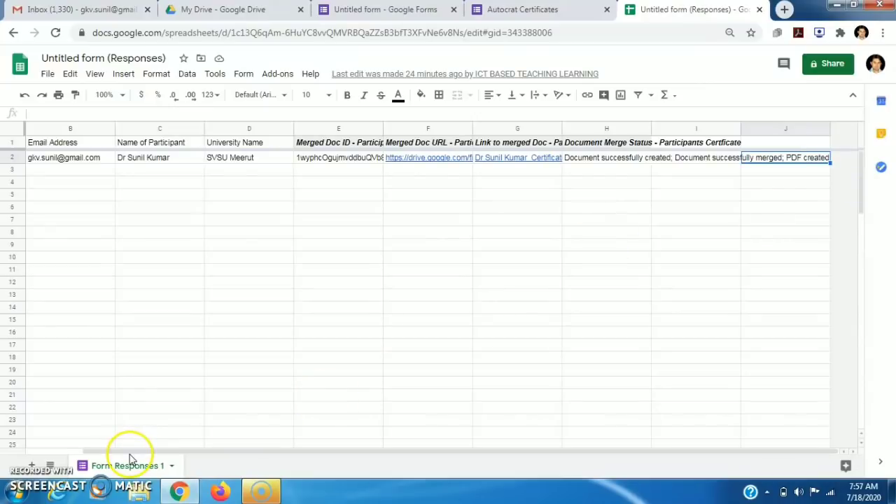
pyautogui.moveTo(122, 452); pyautogui.dragTo(56, 447)
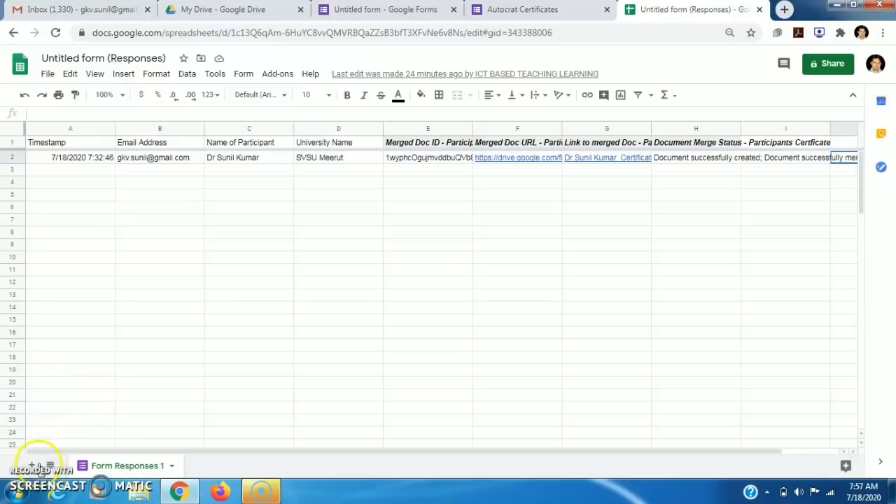